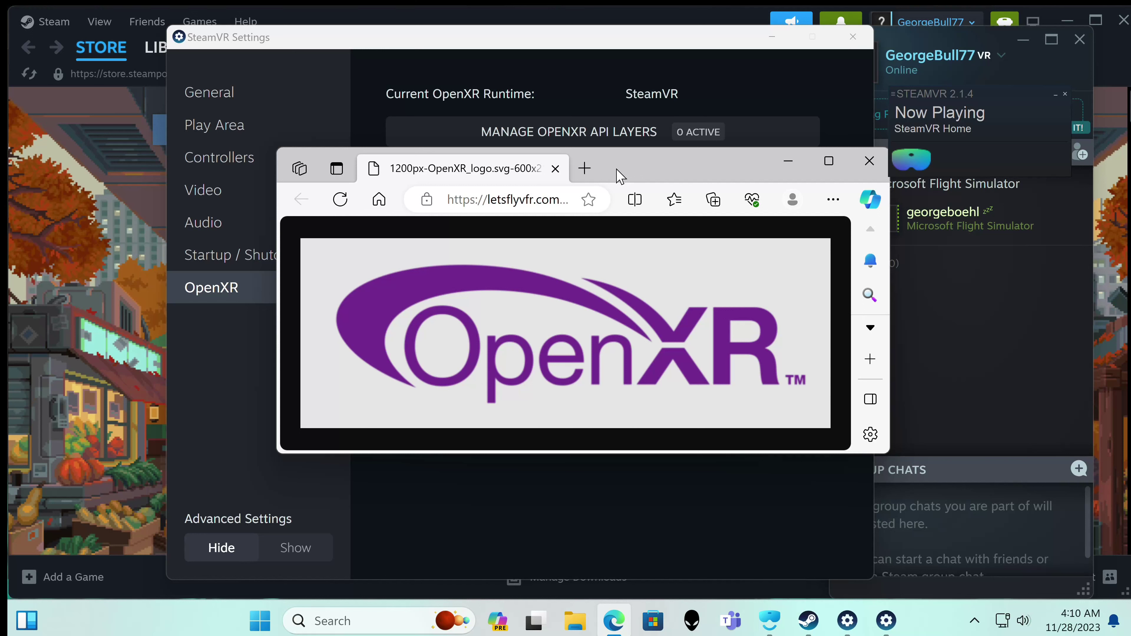
Reposition the Edge window showing the OpenXR logo, then maximize it to fill the screen.
{"action": "left_click_drag", "start_coordinate": [685, 176], "coordinate": [688, 219]}
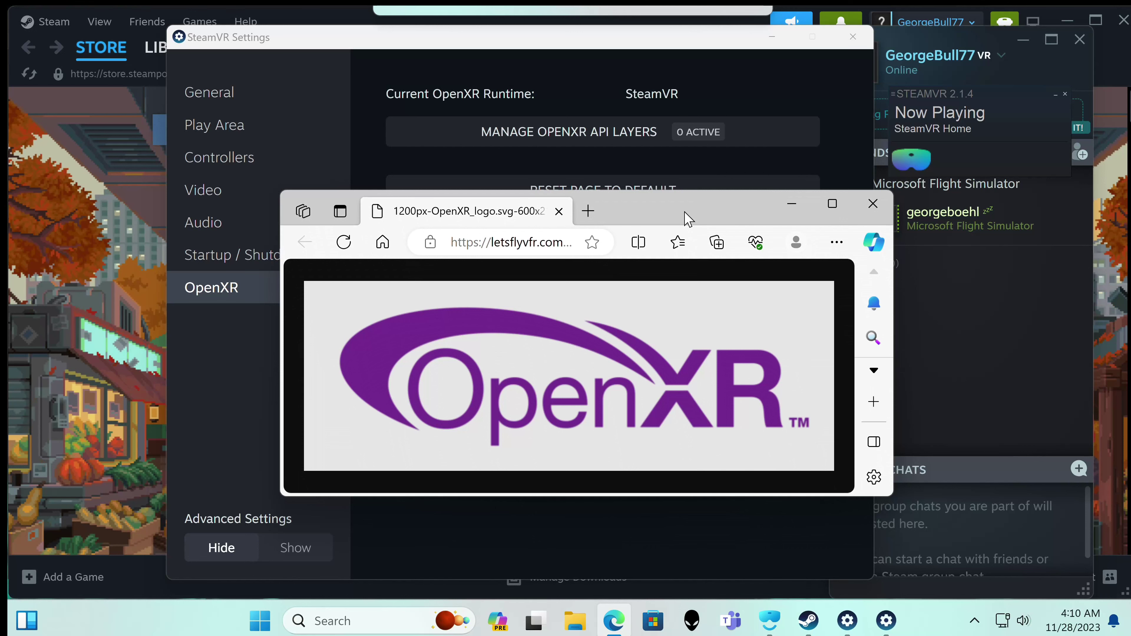
{"action": "left_click_drag", "start_coordinate": [689, 219], "coordinate": [688, 179]}
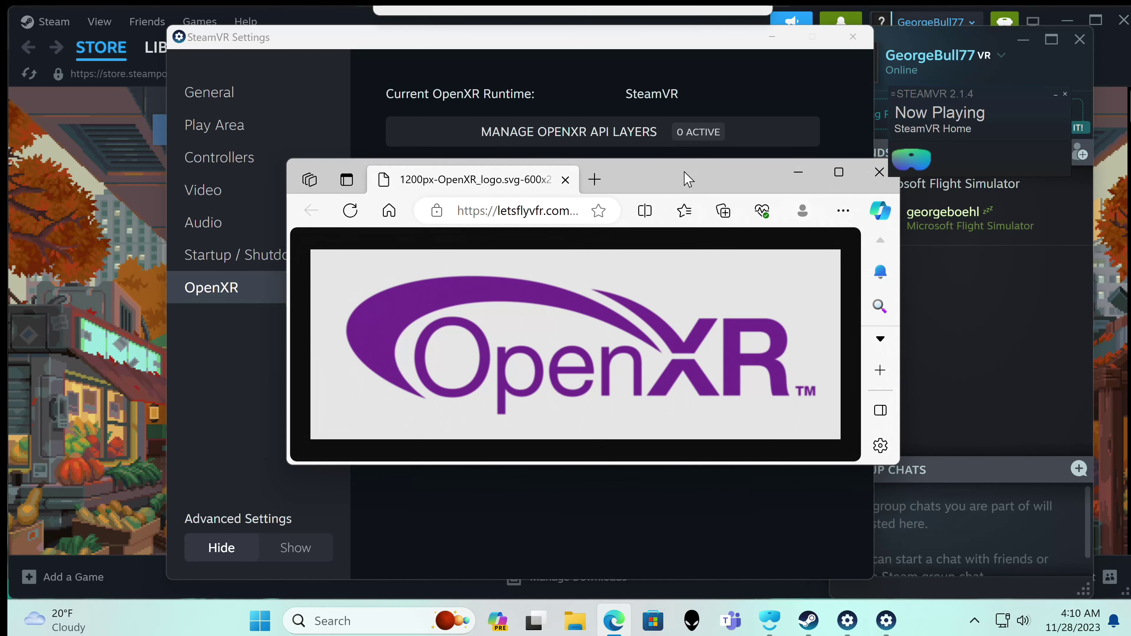
{"action": "left_click_drag", "start_coordinate": [688, 179], "coordinate": [687, 178]}
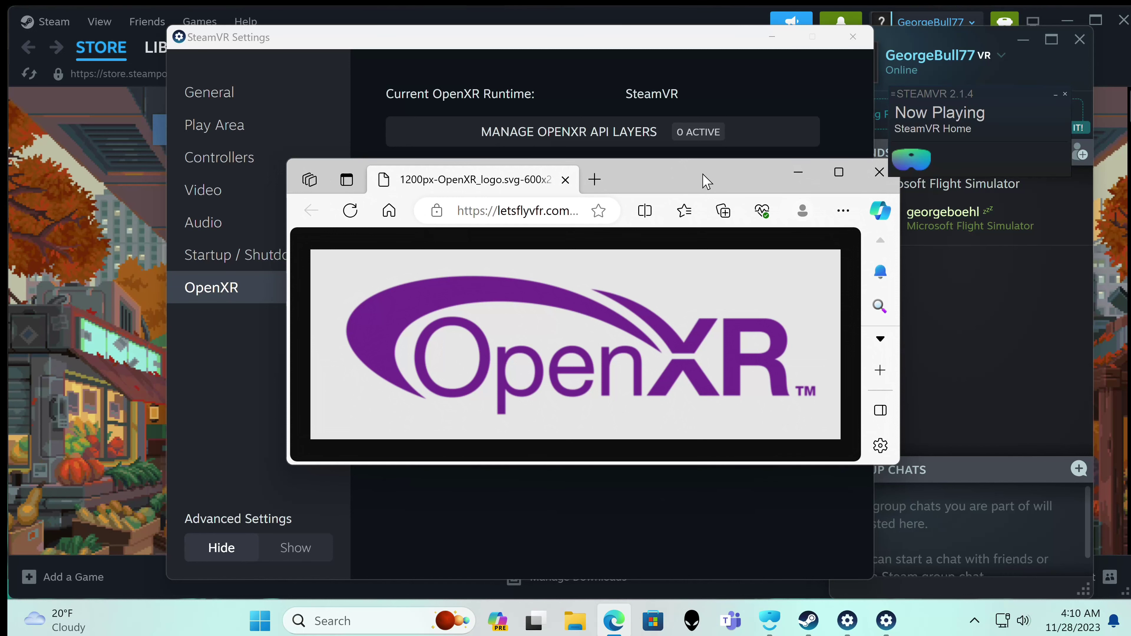
{"action": "left_click_drag", "start_coordinate": [707, 182], "coordinate": [707, 230]}
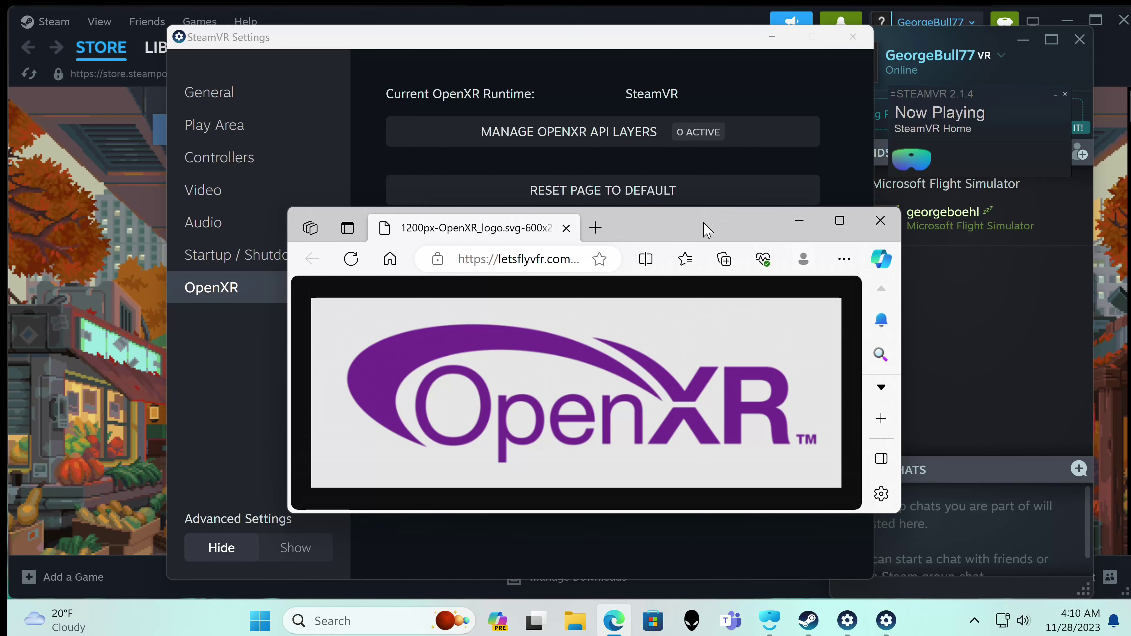
{"action": "double_click", "coordinate": [703, 230]}
{"action": "mouse_move", "coordinate": [1074, 29]}
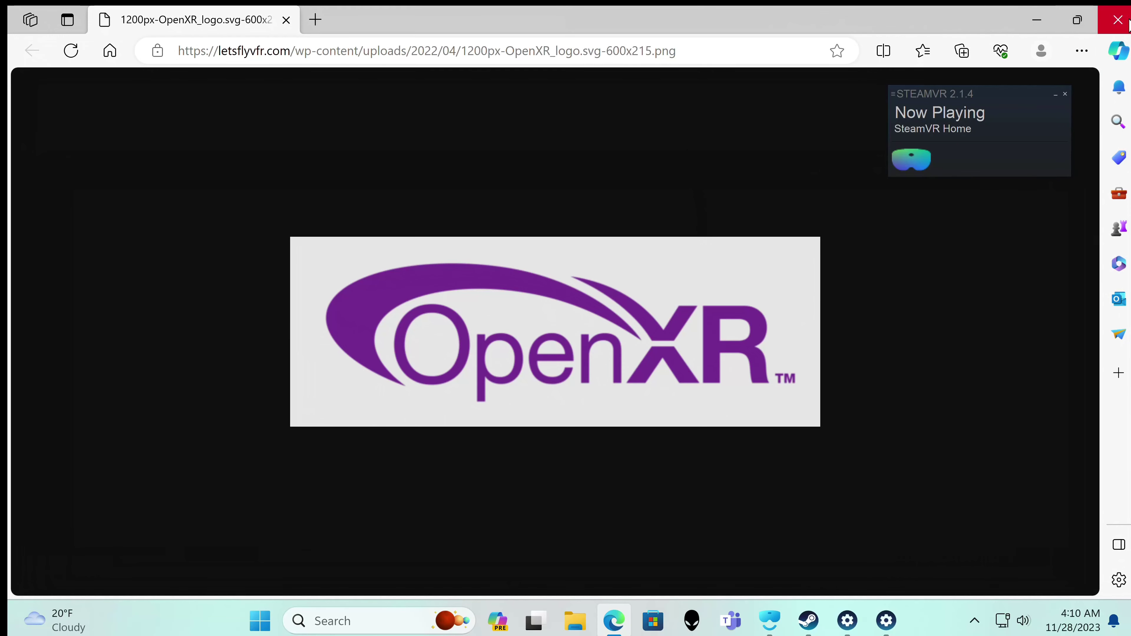
Close the logo browser to reveal SteamVR's OpenXR page, then launch Microsoft Store.
{"action": "left_click", "coordinate": [1117, 20]}
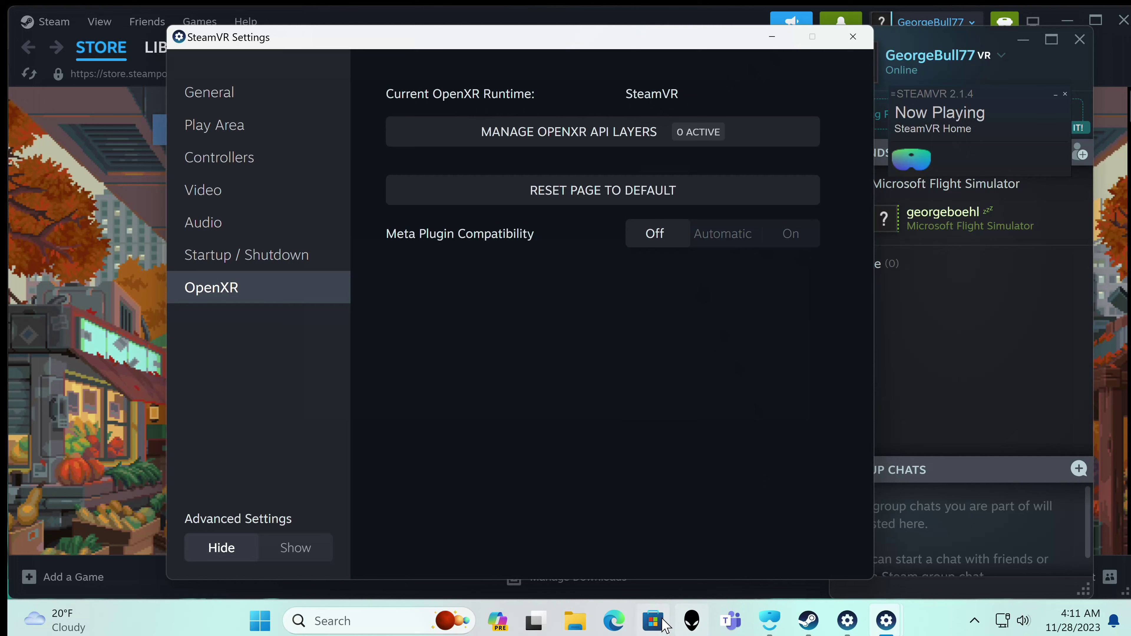
{"action": "left_click", "coordinate": [652, 624]}
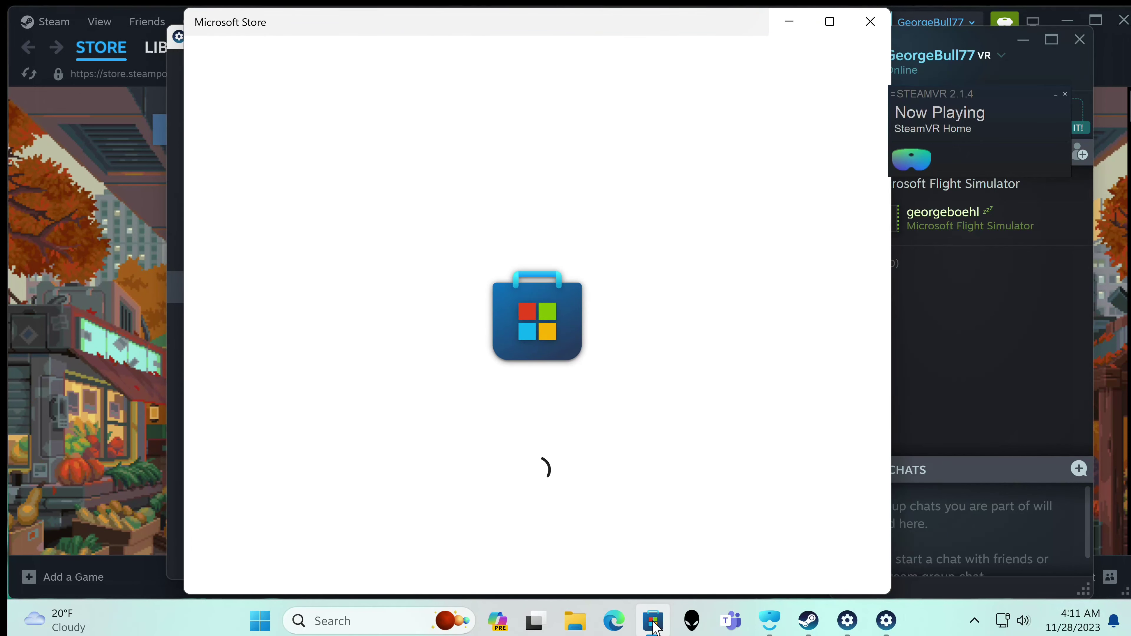
{"action": "left_click", "coordinate": [241, 263]}
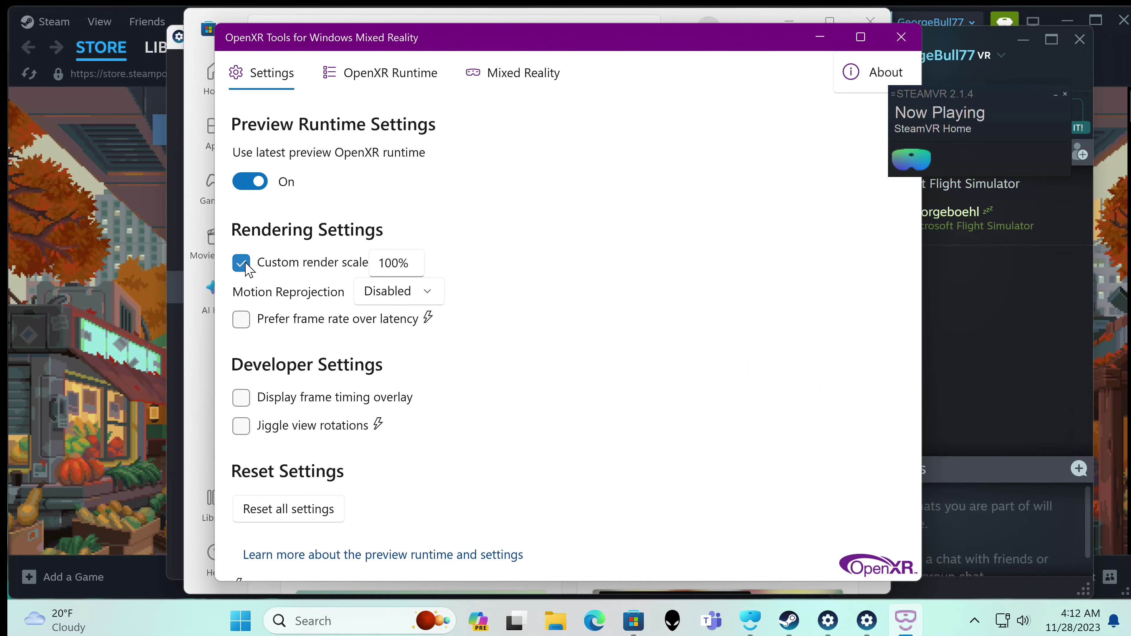
Disable custom render scale, set reprojection to best frame rate, prefer frame rate, enable jiggle view rotations.
{"action": "left_click", "coordinate": [241, 263]}
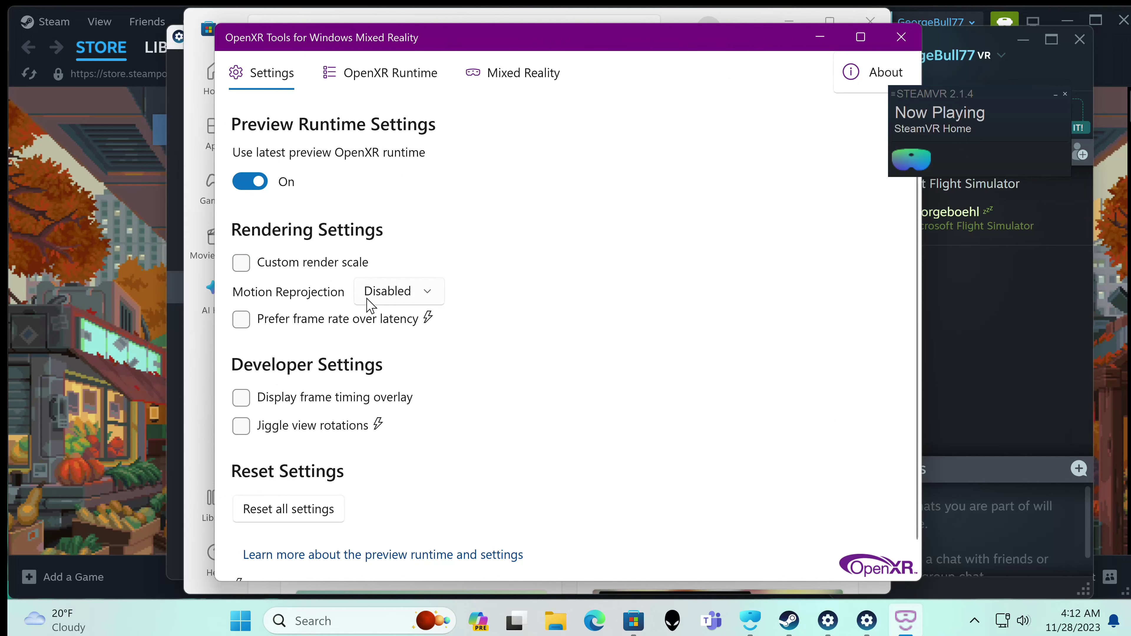
{"action": "left_click", "coordinate": [428, 289]}
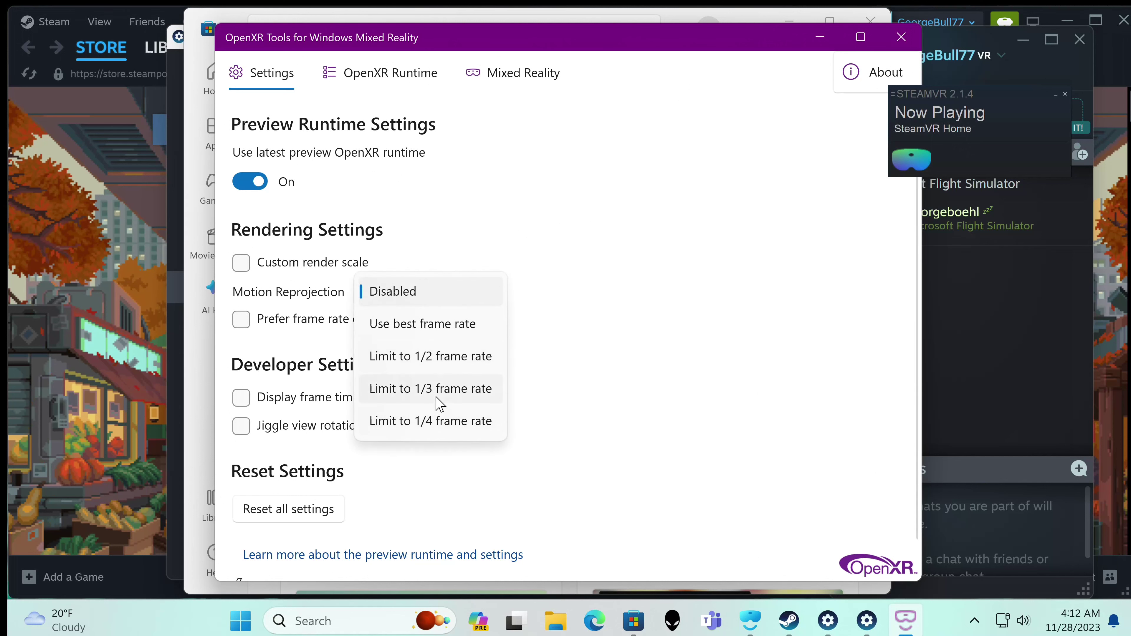
{"action": "left_click", "coordinate": [442, 330]}
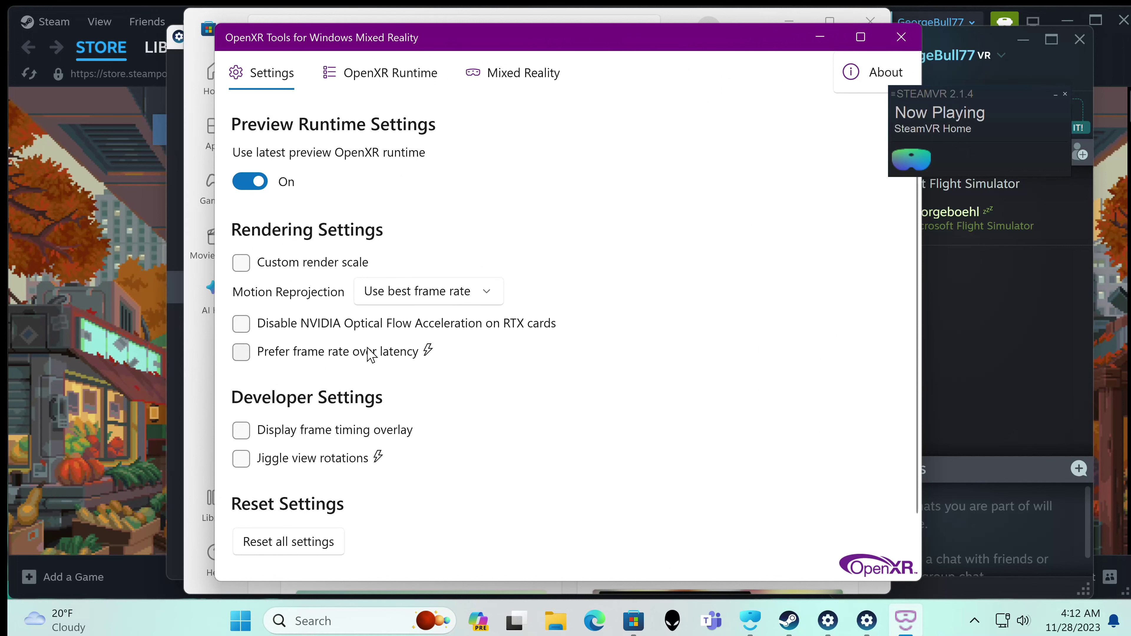
{"action": "left_click", "coordinate": [244, 355]}
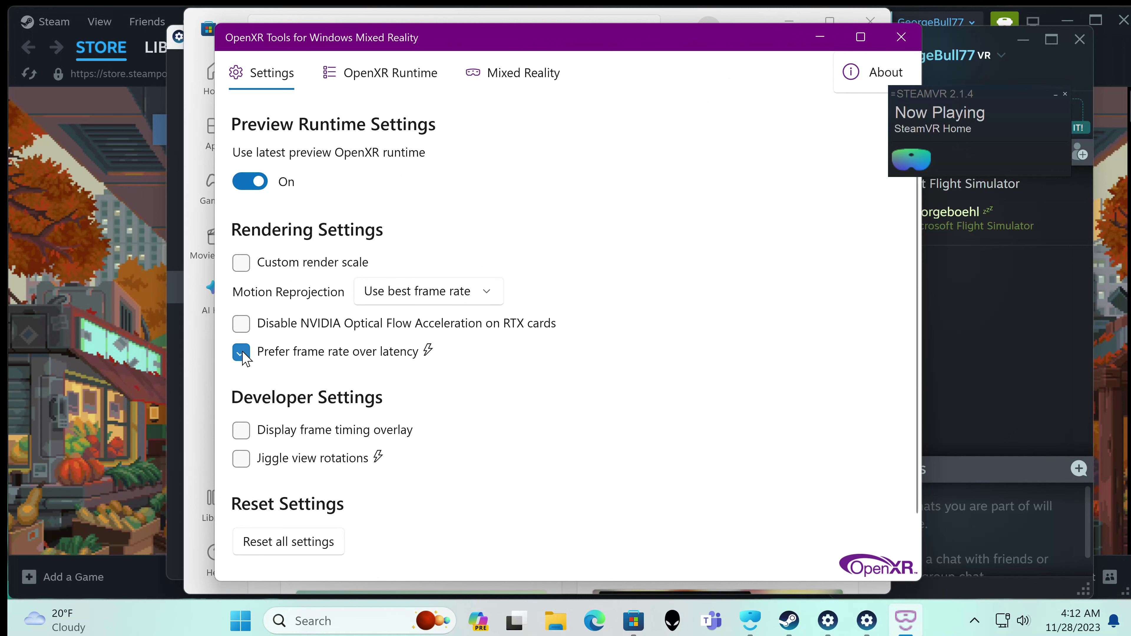
{"action": "left_click", "coordinate": [243, 462]}
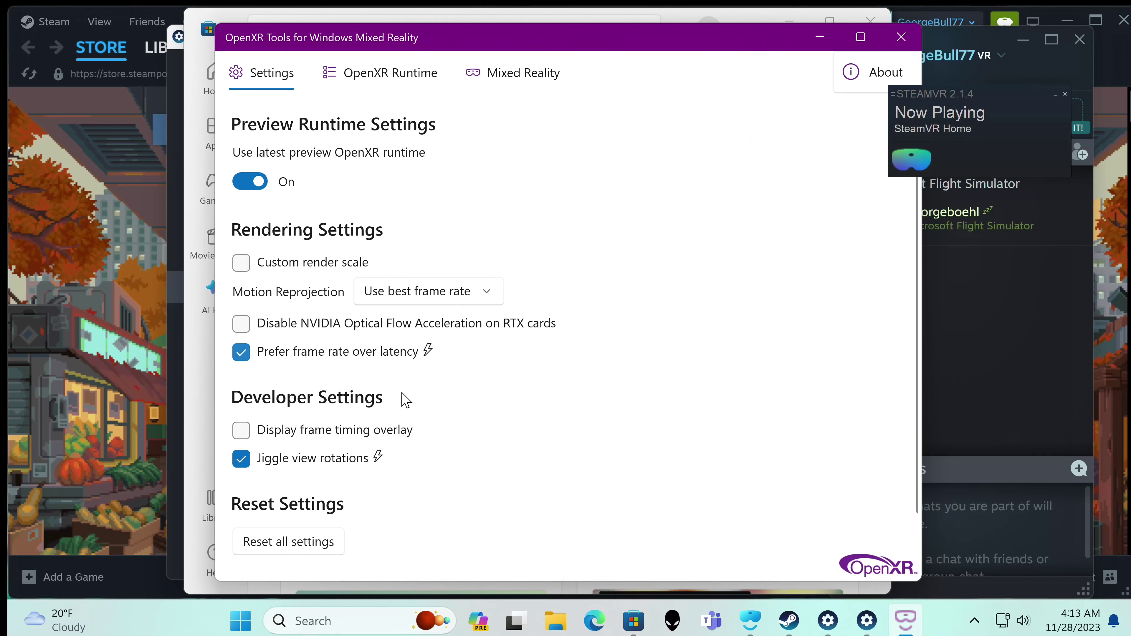
Turn jiggle view rotations back off and enable the frame timing overlay.
{"action": "left_click", "coordinate": [241, 459]}
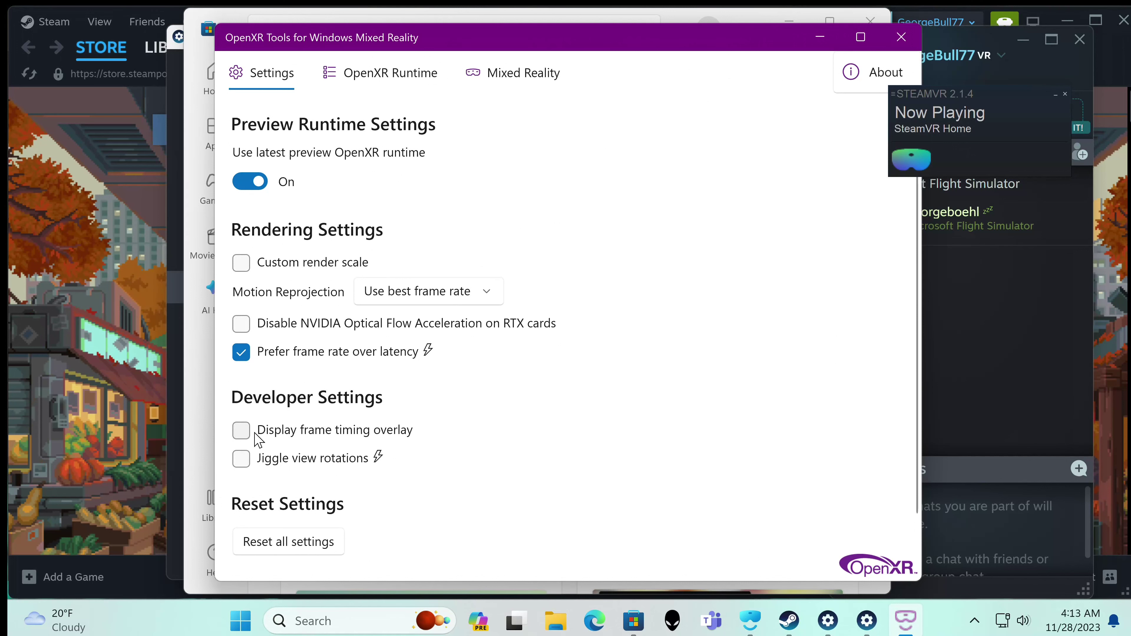
{"action": "left_click", "coordinate": [241, 432]}
Move OpenXR Tools aside, close Microsoft Store, and bring forward SteamVR Settings and Mixed Reality Portal.
{"action": "left_click_drag", "start_coordinate": [744, 44], "coordinate": [565, 174]}
{"action": "left_click", "coordinate": [870, 22]}
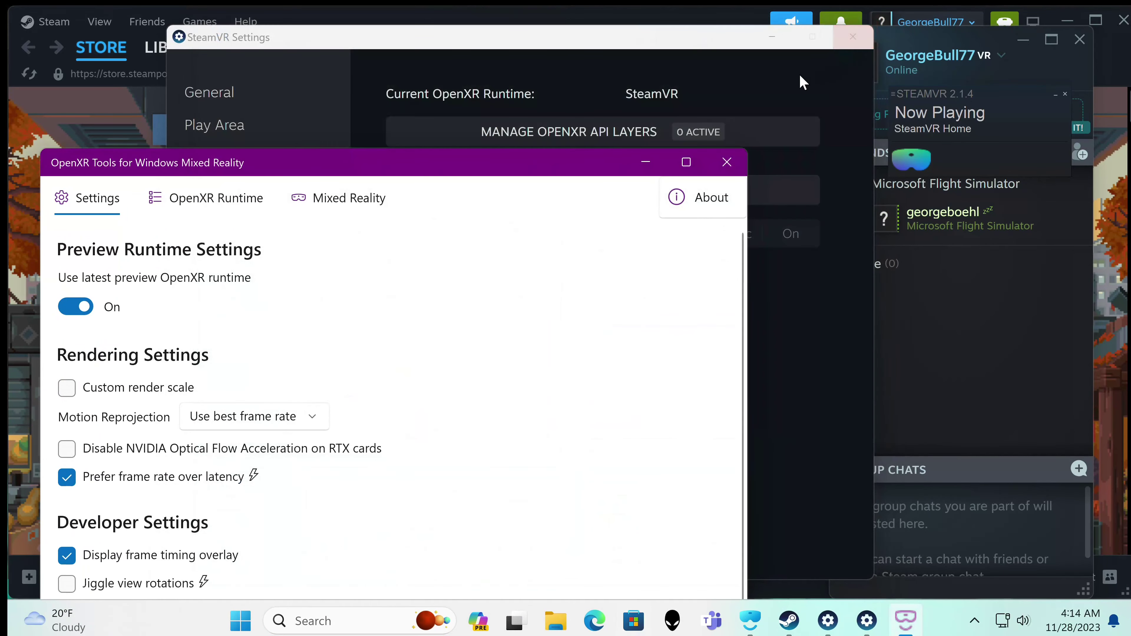
{"action": "left_click", "coordinate": [601, 73]}
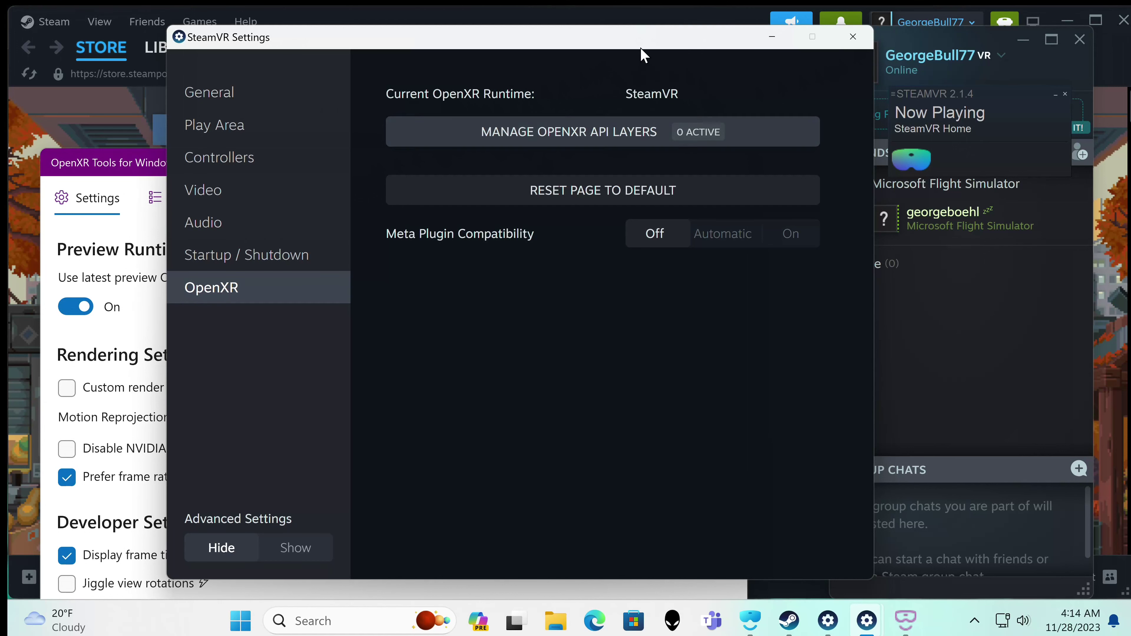
{"action": "left_click_drag", "start_coordinate": [638, 47], "coordinate": [631, 60]}
{"action": "left_click", "coordinate": [750, 620]}
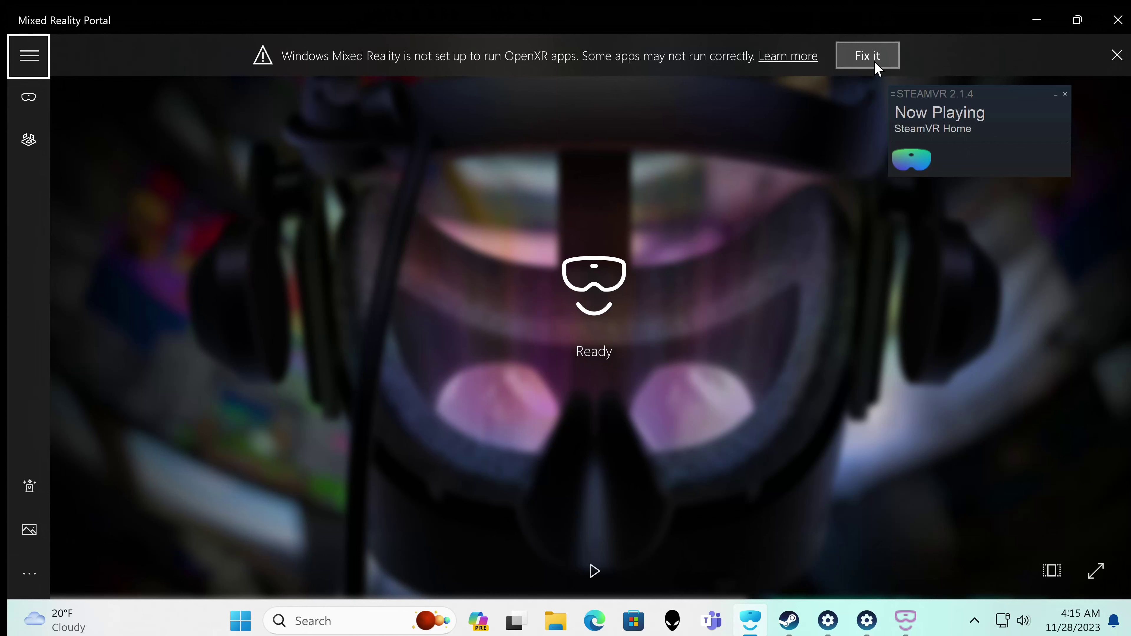
Fix the Portal's OpenXR setup warning, then bring SteamVR Settings forward and close it.
{"action": "left_click", "coordinate": [849, 59]}
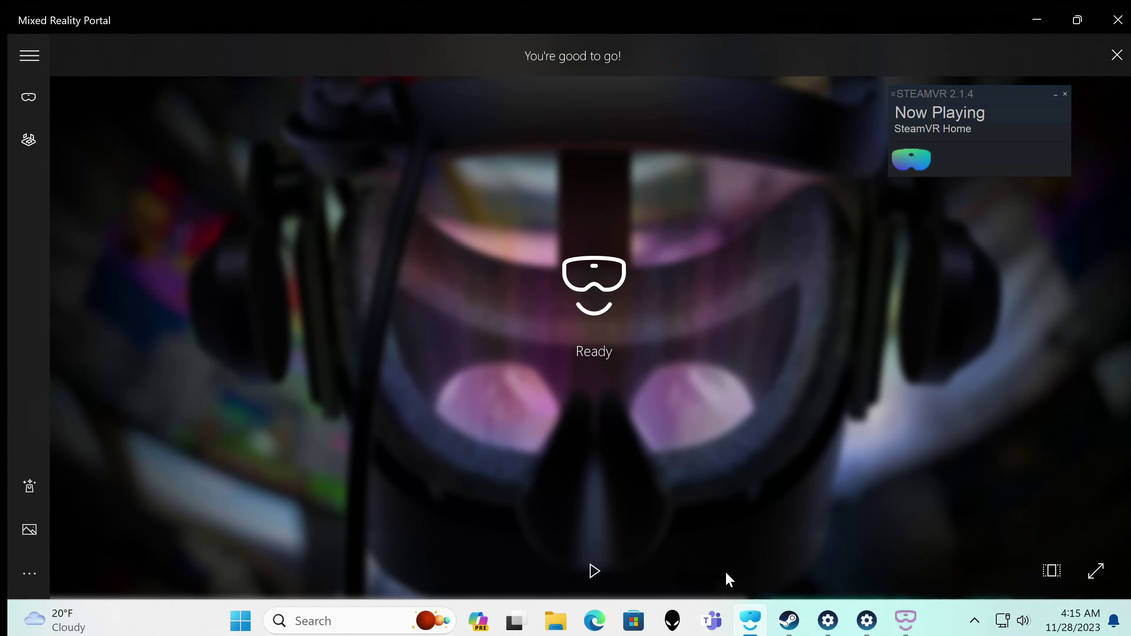
{"action": "mouse_move", "coordinate": [751, 629]}
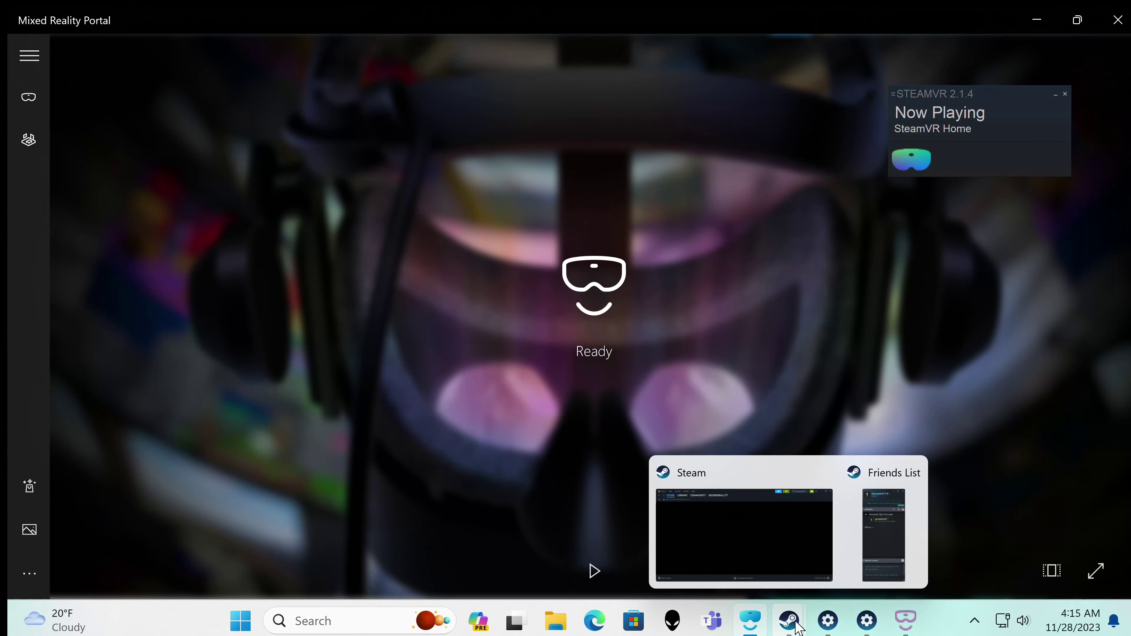
{"action": "mouse_move", "coordinate": [791, 629]}
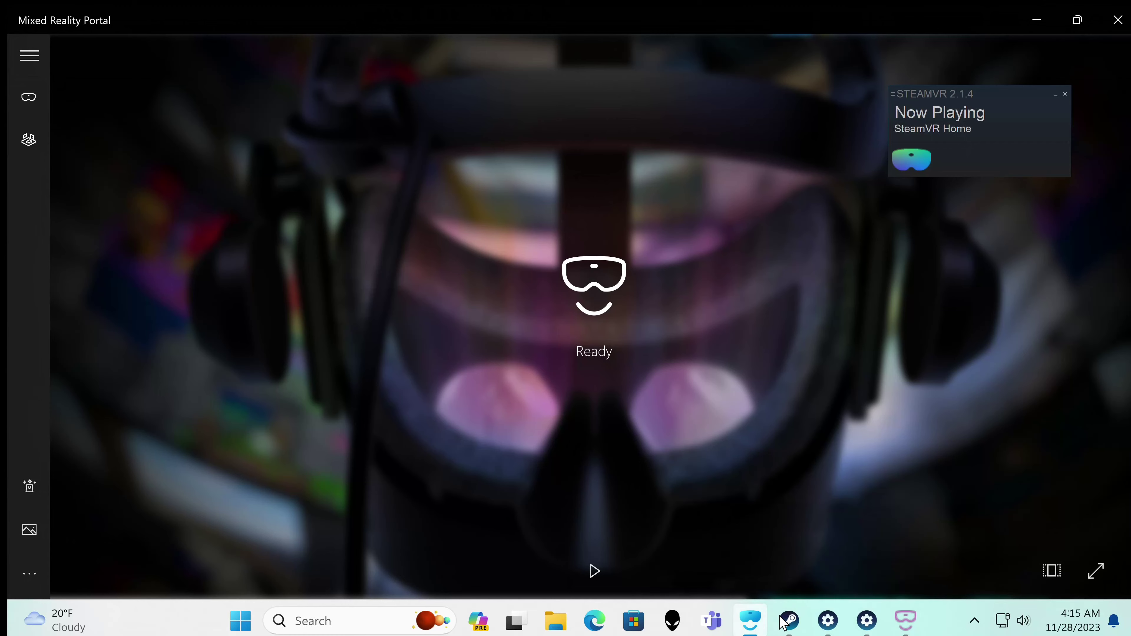
{"action": "mouse_move", "coordinate": [864, 619]}
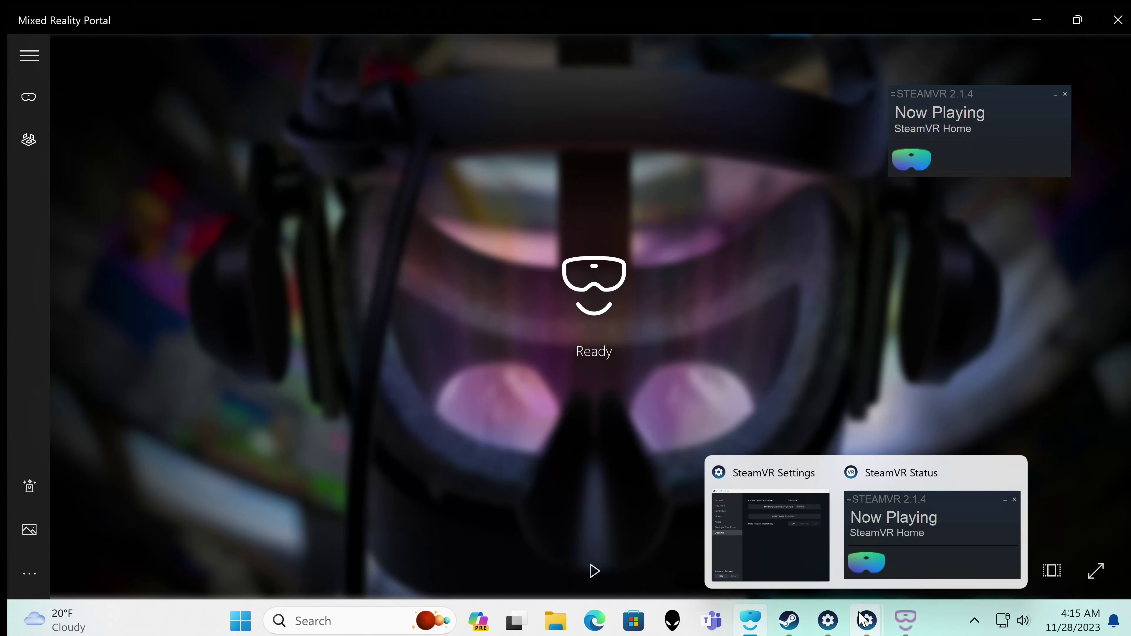
{"action": "left_click", "coordinate": [787, 544]}
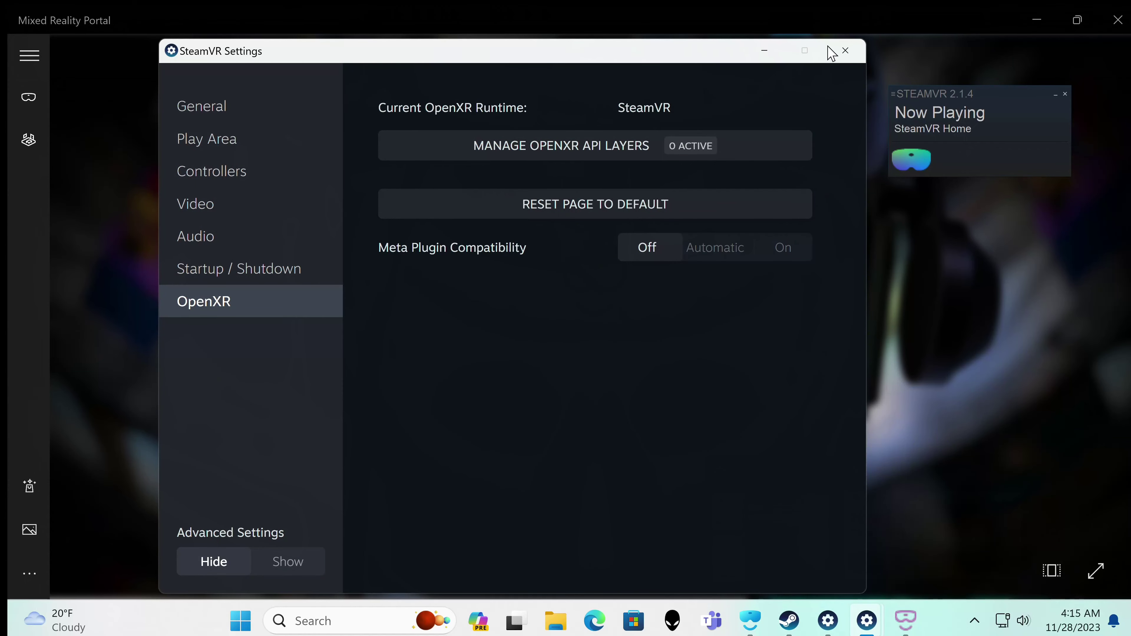
{"action": "left_click", "coordinate": [844, 51]}
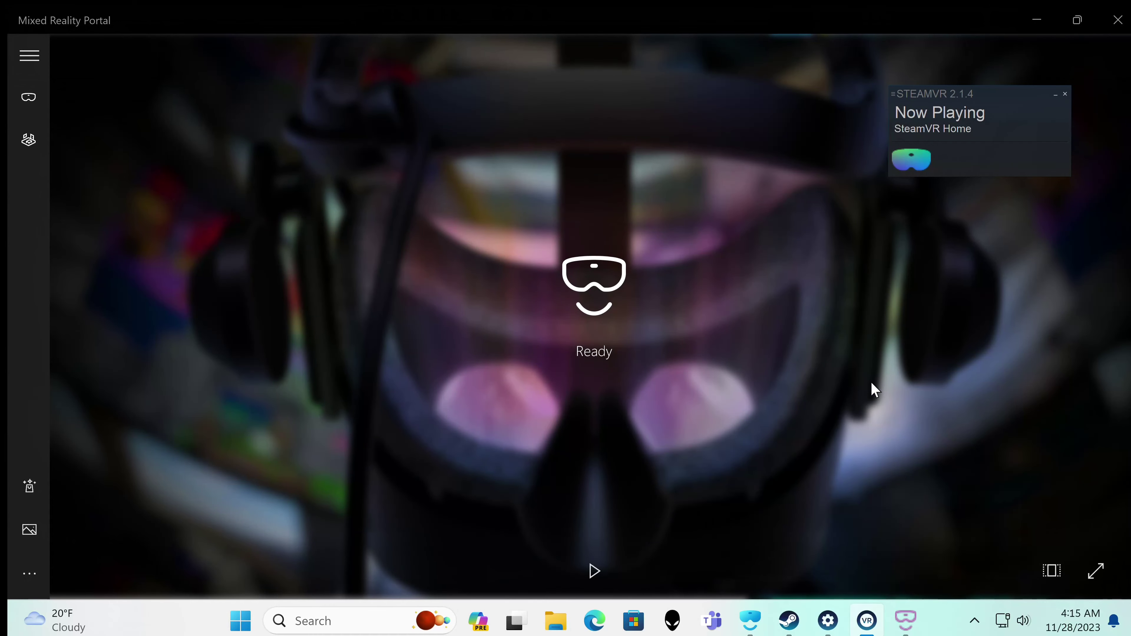
Shut down Windows Mixed Reality, return control to the desktop, and get the Portal out of view.
{"action": "left_click", "coordinate": [749, 624]}
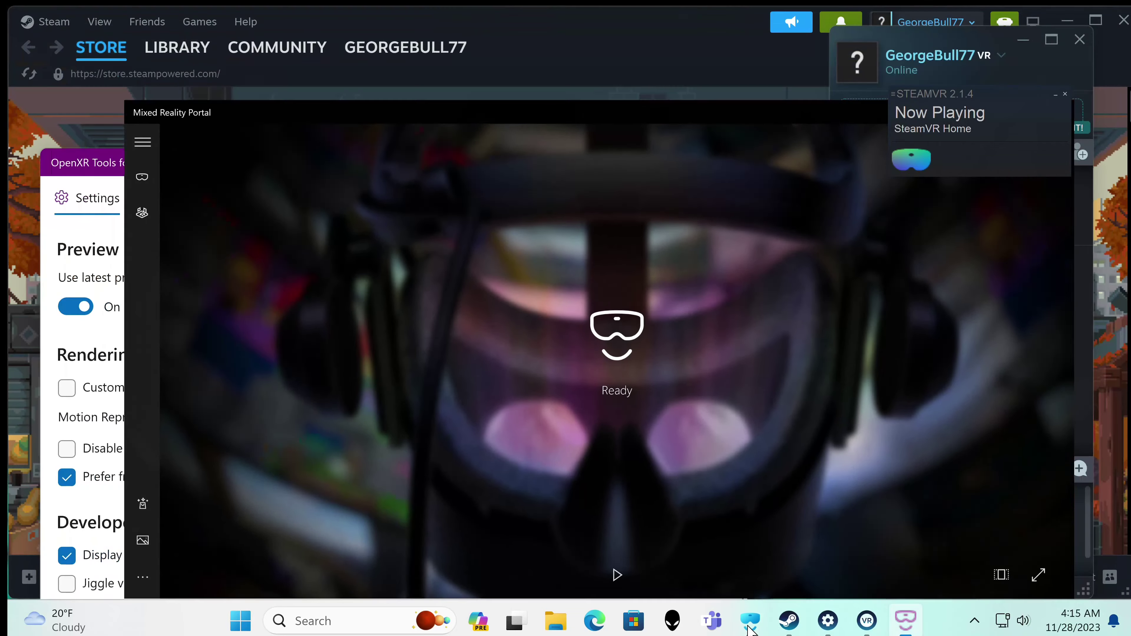
{"action": "left_click", "coordinate": [749, 624]}
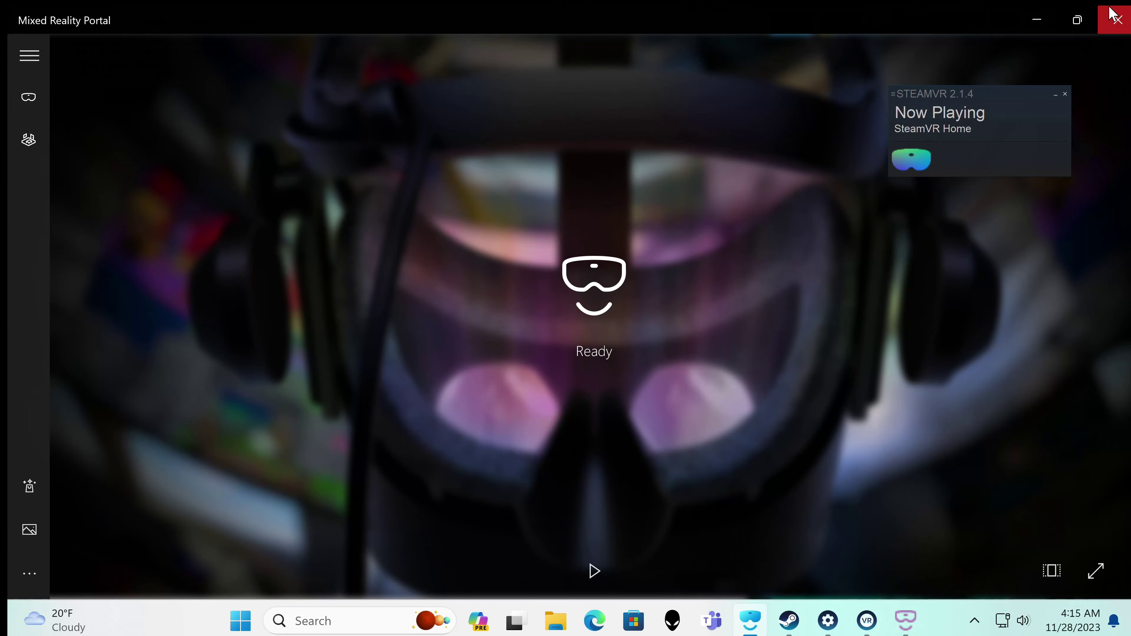
{"action": "left_click", "coordinate": [1116, 18]}
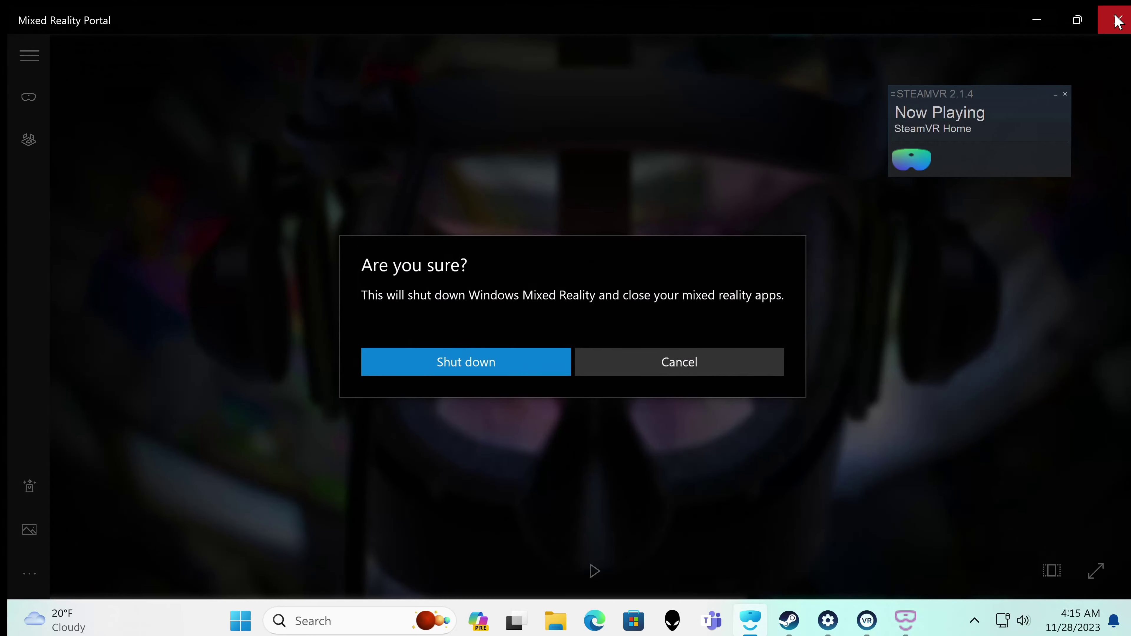
{"action": "left_click", "coordinate": [459, 368]}
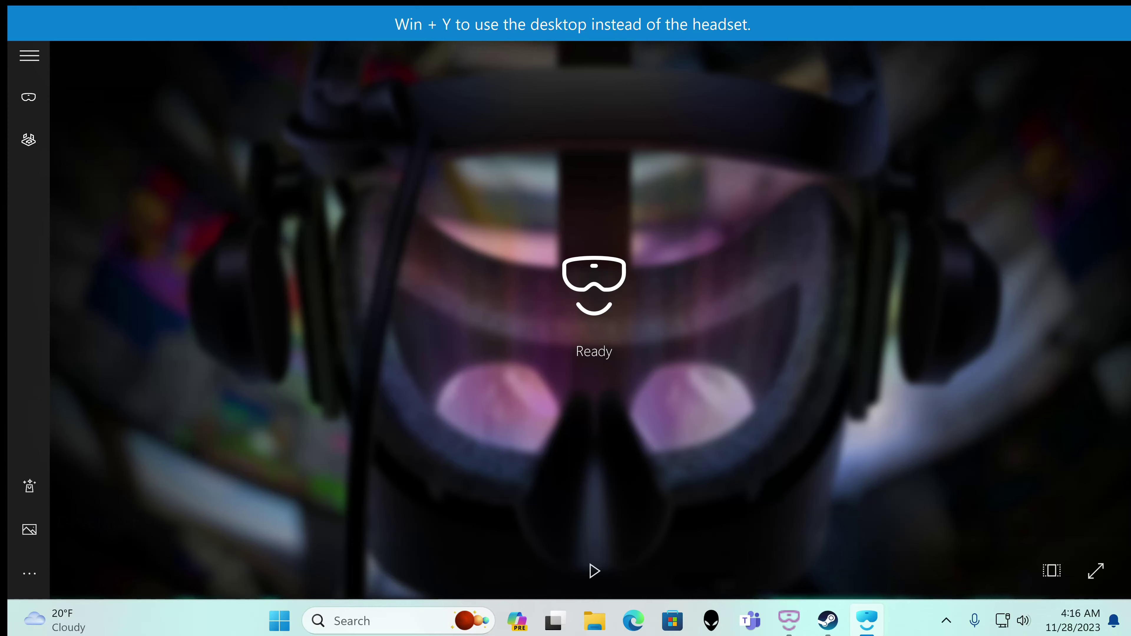
{"action": "key", "text": "super+y"}
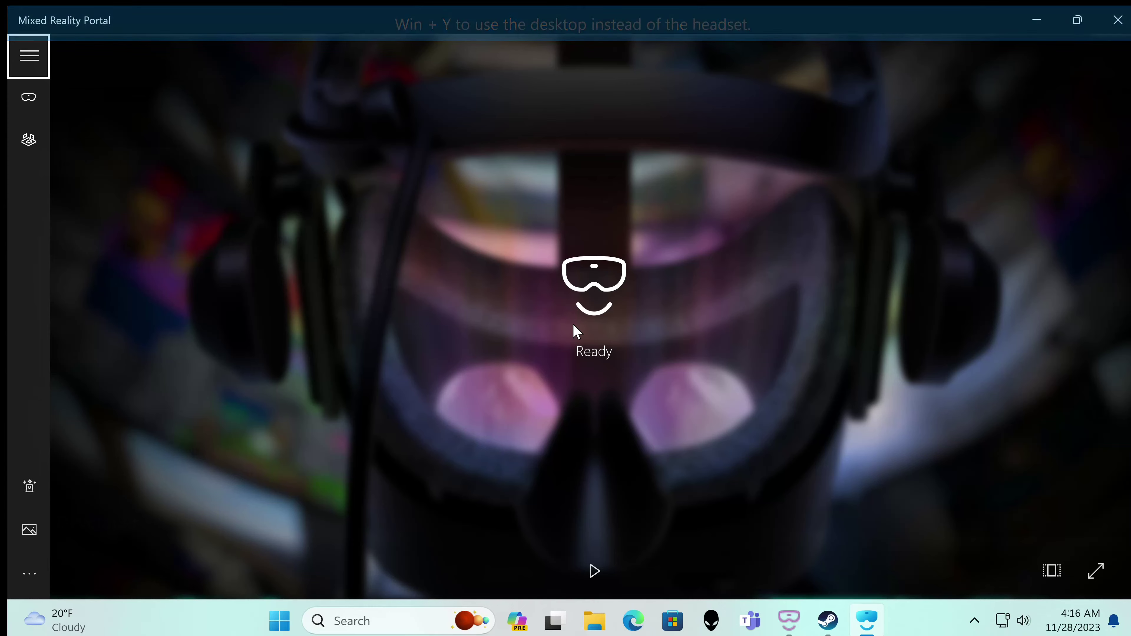
{"action": "left_click", "coordinate": [1033, 22]}
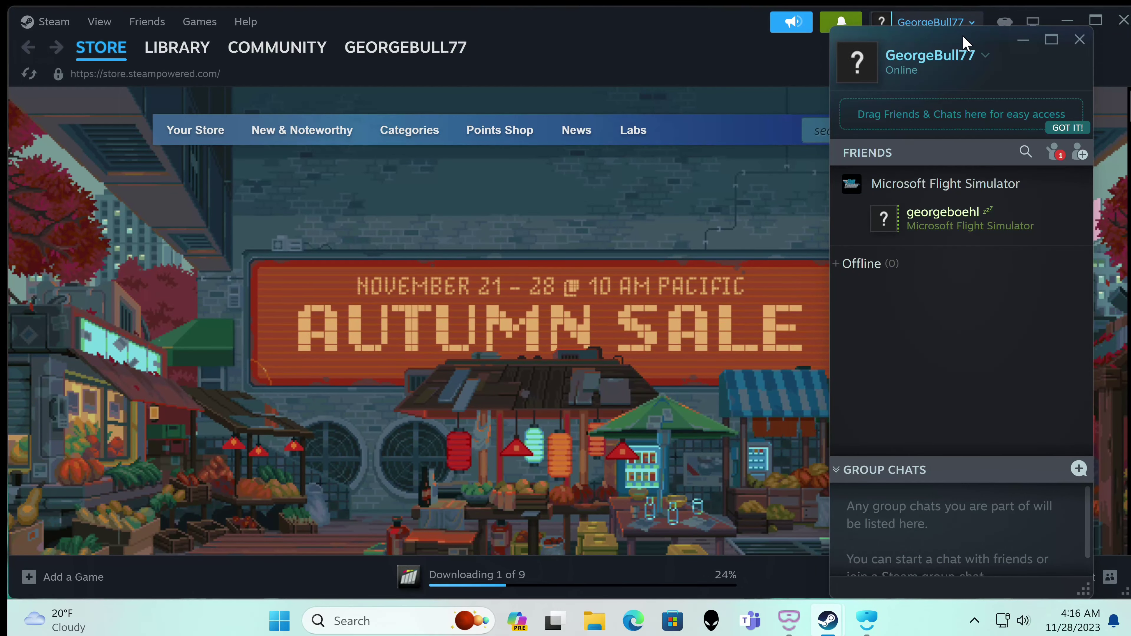
Confirm SteamVR's OpenXR settings show Windows Mixed Reality, then open Edge on a new tab.
{"action": "left_click", "coordinate": [1003, 22]}
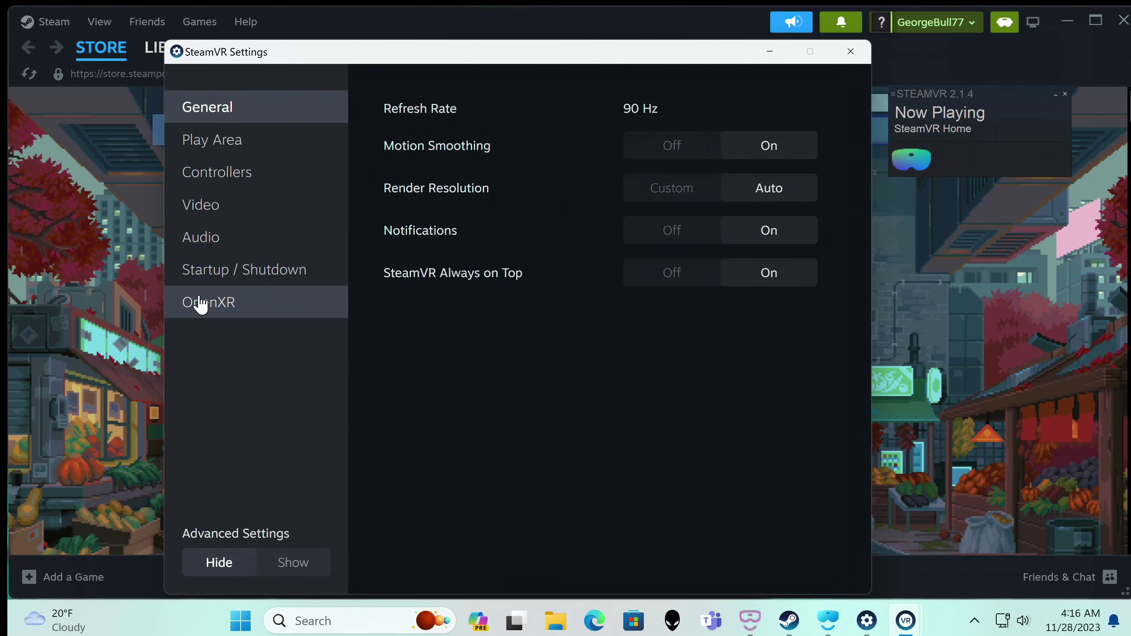
{"action": "left_click", "coordinate": [201, 305]}
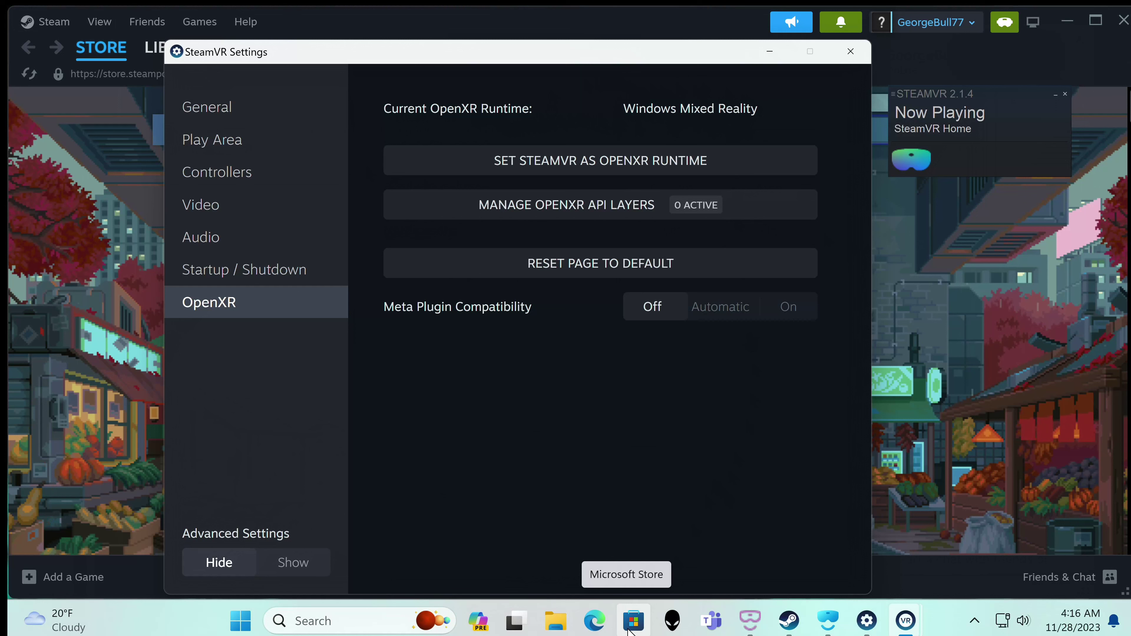
{"action": "mouse_move", "coordinate": [751, 628]}
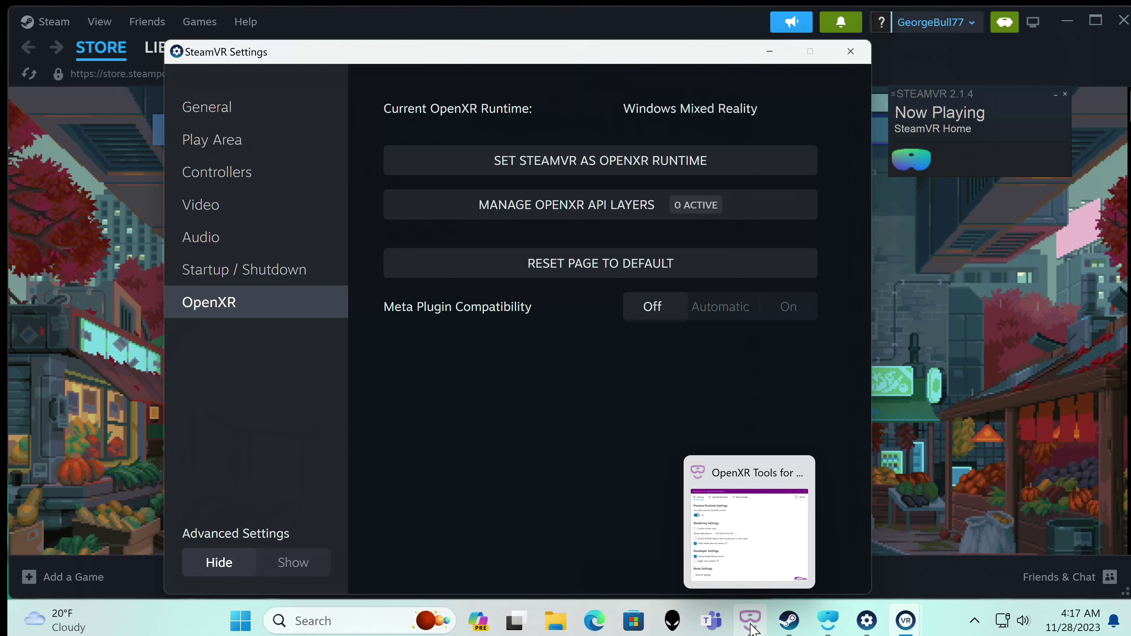
{"action": "left_click", "coordinate": [594, 621]}
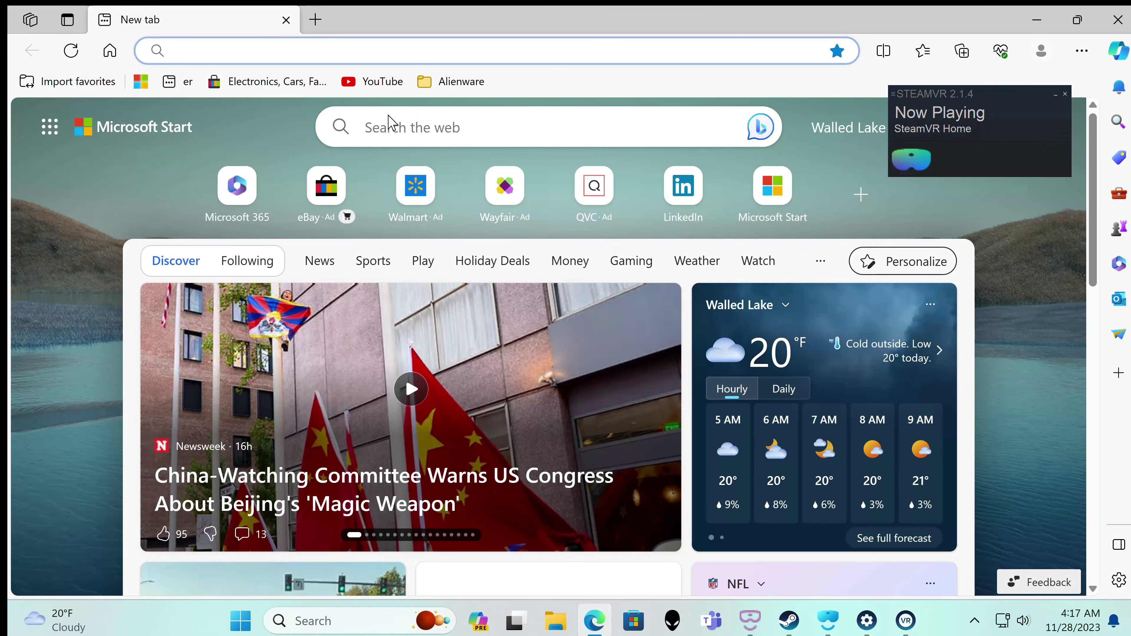
Rerun the 'open xr toolkit' search and open the OpenXR Toolkit Quickstart page.
{"action": "left_click", "coordinate": [222, 52]}
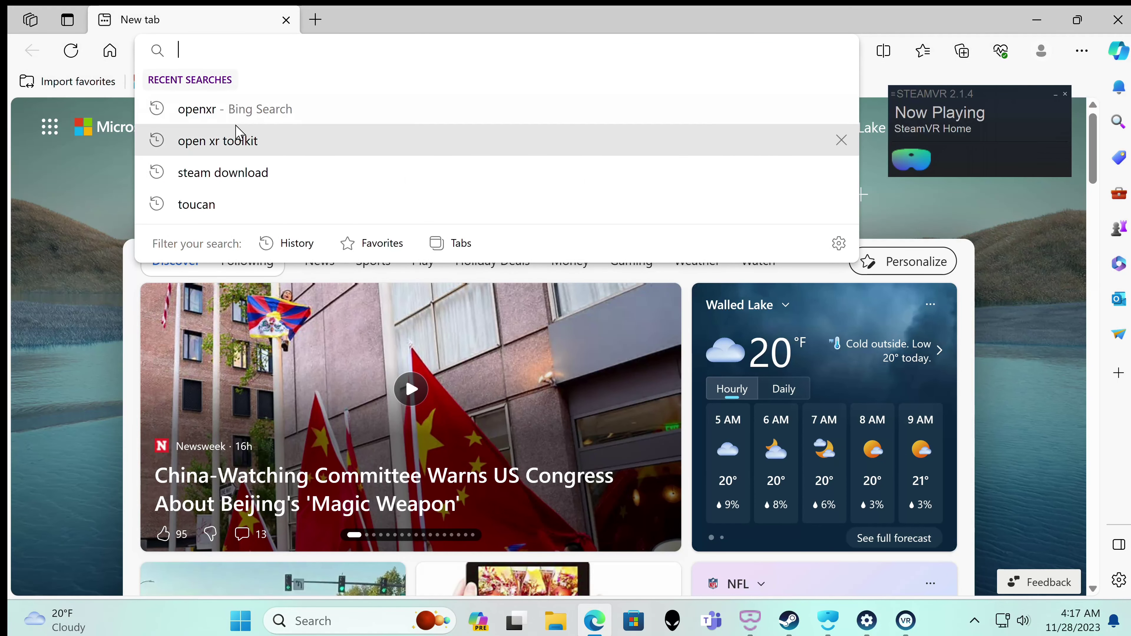
{"action": "left_click", "coordinate": [231, 141]}
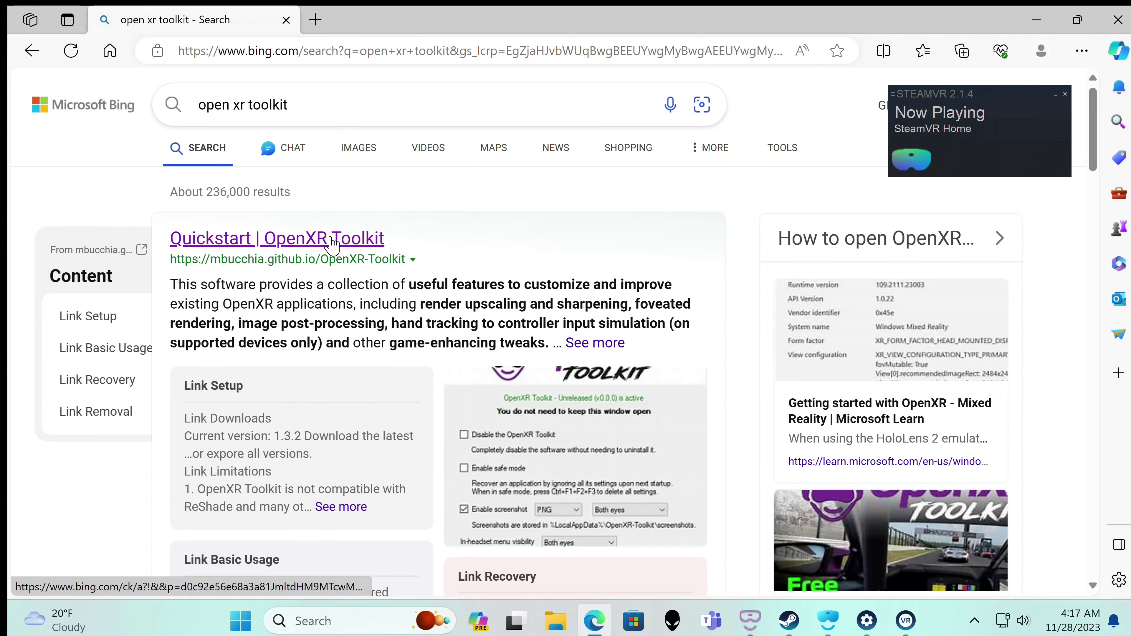
{"action": "left_click", "coordinate": [331, 238]}
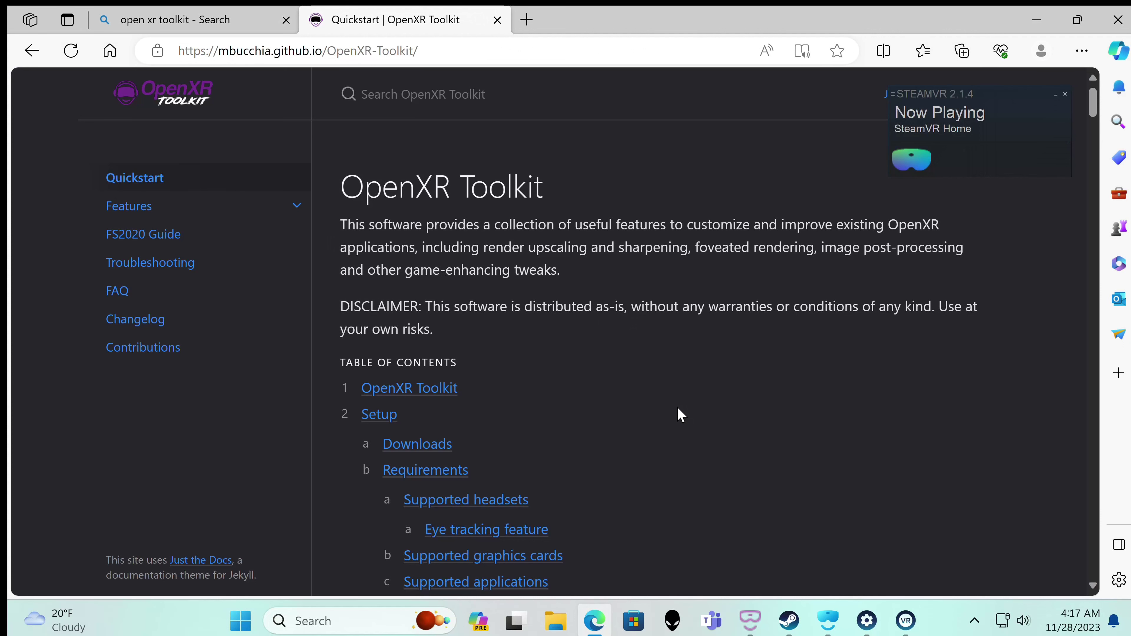
Scroll through the Quickstart requirements and game compatibility tables.
{"action": "scroll", "coordinate": [679, 414], "scroll_direction": "down", "scroll_amount": 5}
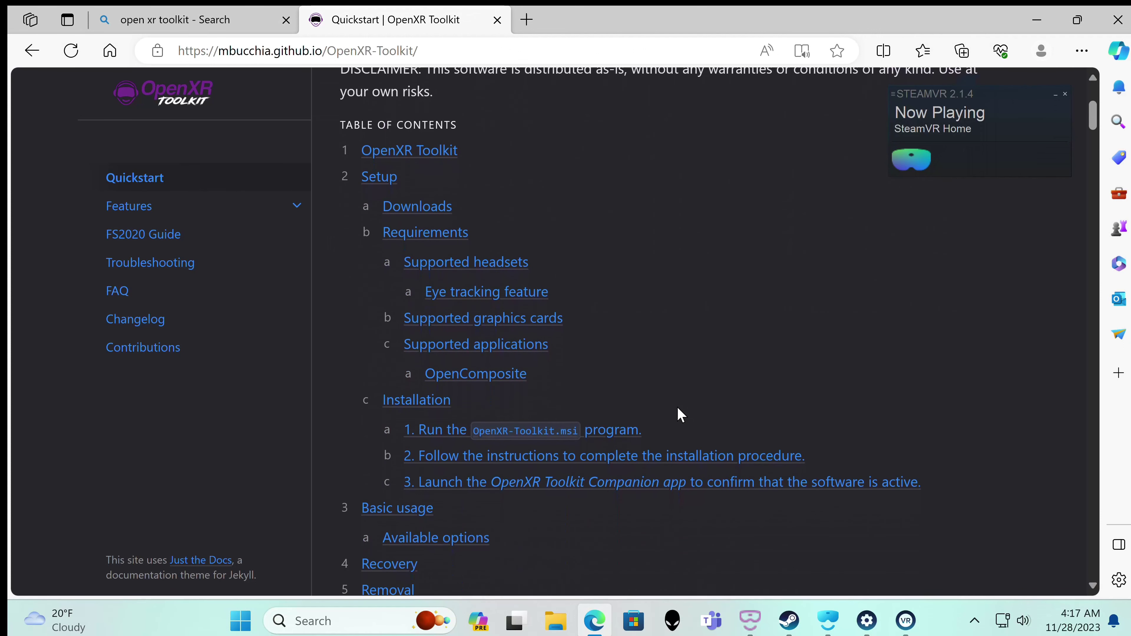
{"action": "scroll", "coordinate": [680, 414], "scroll_direction": "down", "scroll_amount": 10}
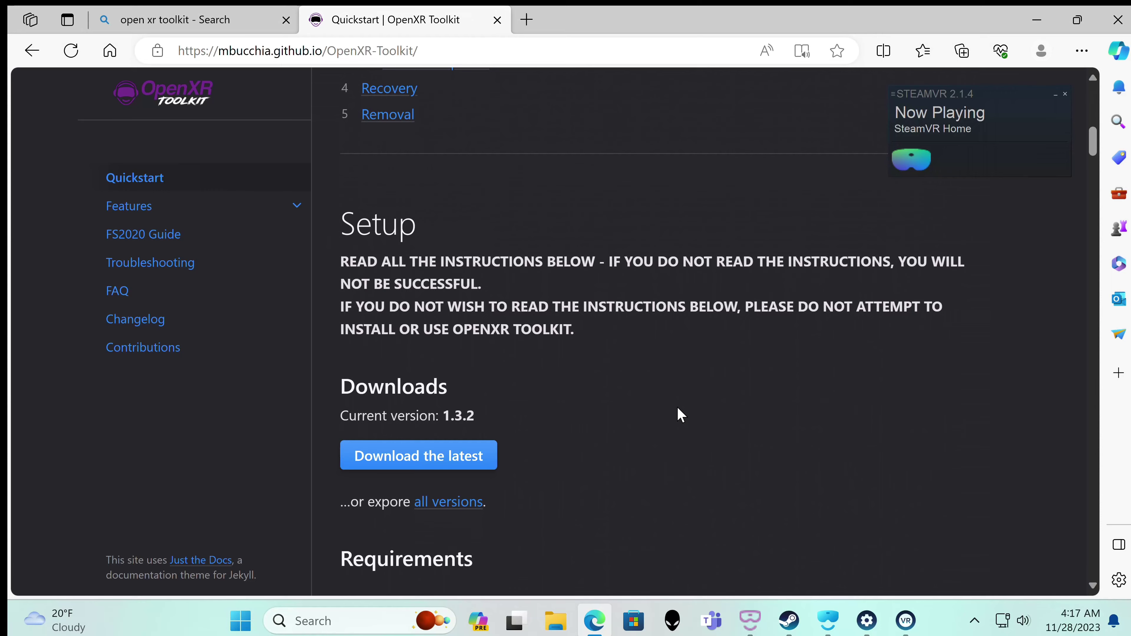
{"action": "scroll", "coordinate": [680, 414], "scroll_direction": "down", "scroll_amount": 12}
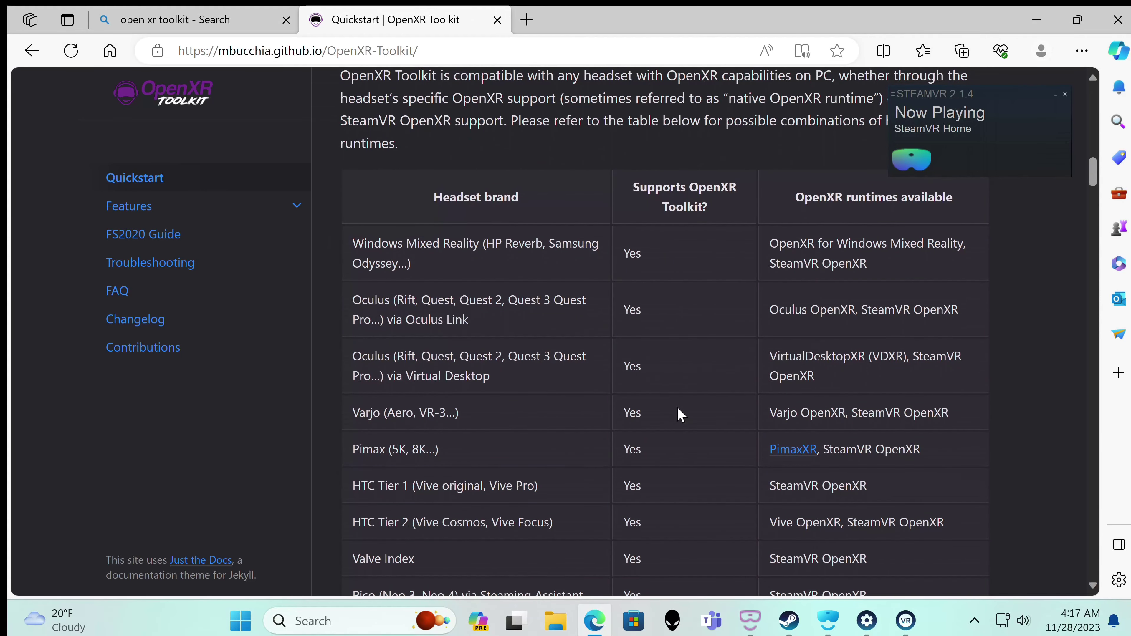
{"action": "scroll", "coordinate": [680, 415], "scroll_direction": "down", "scroll_amount": 17}
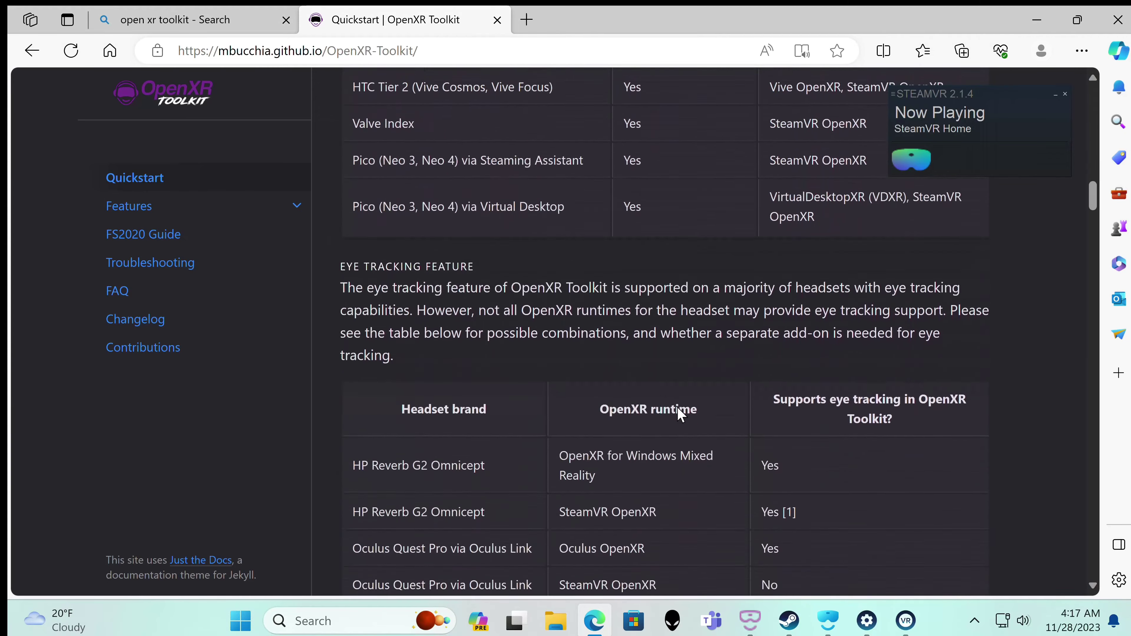
{"action": "scroll", "coordinate": [680, 414], "scroll_direction": "down", "scroll_amount": 20}
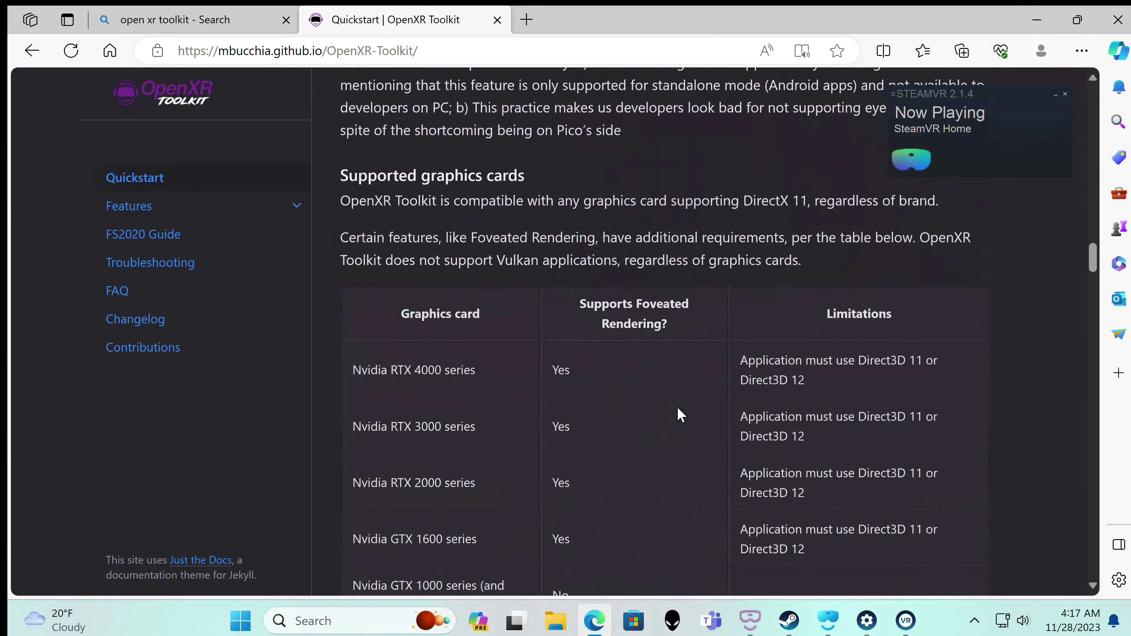
{"action": "scroll", "coordinate": [680, 415], "scroll_direction": "down", "scroll_amount": 9}
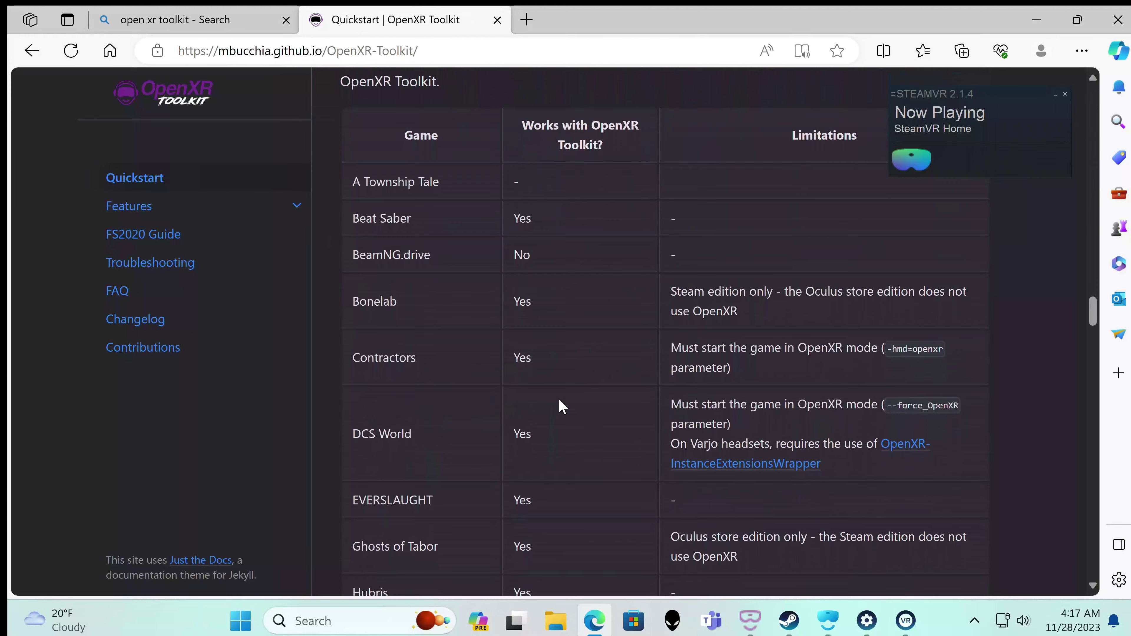
{"action": "scroll", "coordinate": [403, 304], "scroll_direction": "down", "scroll_amount": 2}
{"action": "scroll", "coordinate": [403, 304], "scroll_direction": "up", "scroll_amount": 4}
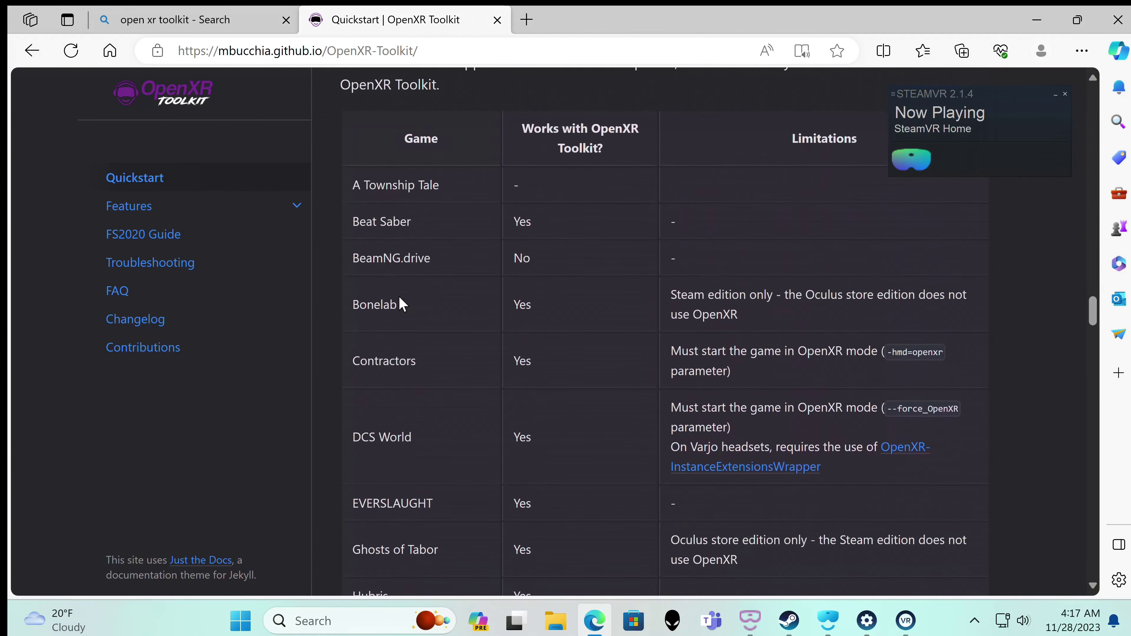
{"action": "scroll", "coordinate": [402, 305], "scroll_direction": "down", "scroll_amount": 6}
{"action": "scroll", "coordinate": [403, 304], "scroll_direction": "down", "scroll_amount": 3}
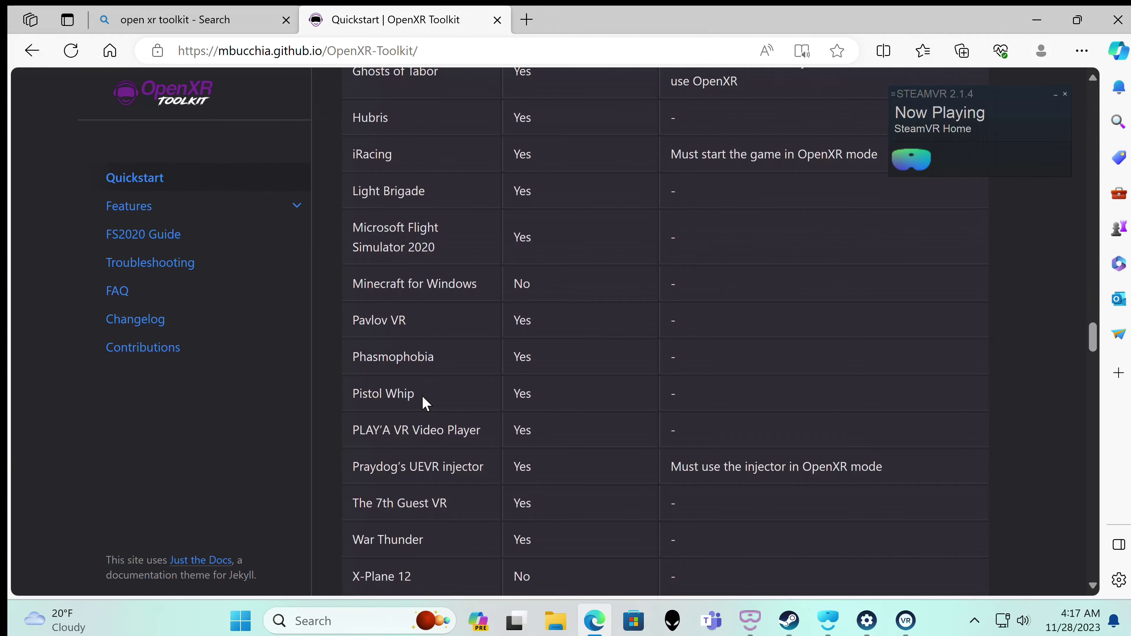
{"action": "scroll", "coordinate": [424, 399], "scroll_direction": "down", "scroll_amount": 20}
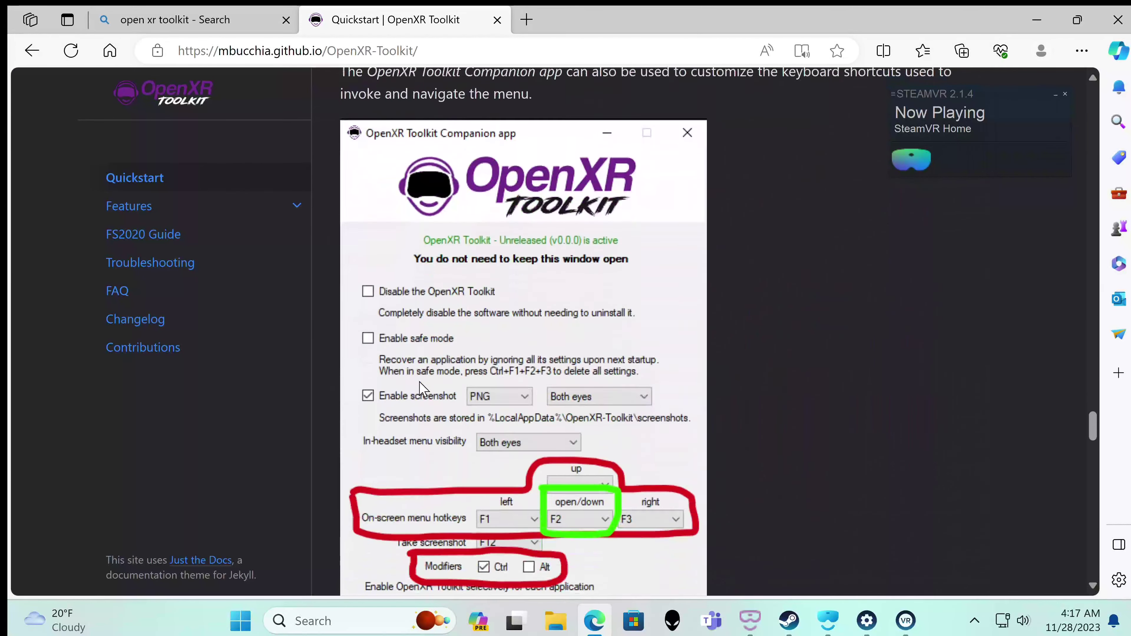
{"action": "scroll", "coordinate": [422, 388], "scroll_direction": "down", "scroll_amount": 15}
{"action": "scroll", "coordinate": [422, 388], "scroll_direction": "up", "scroll_amount": 10}
{"action": "scroll", "coordinate": [422, 388], "scroll_direction": "down", "scroll_amount": 9}
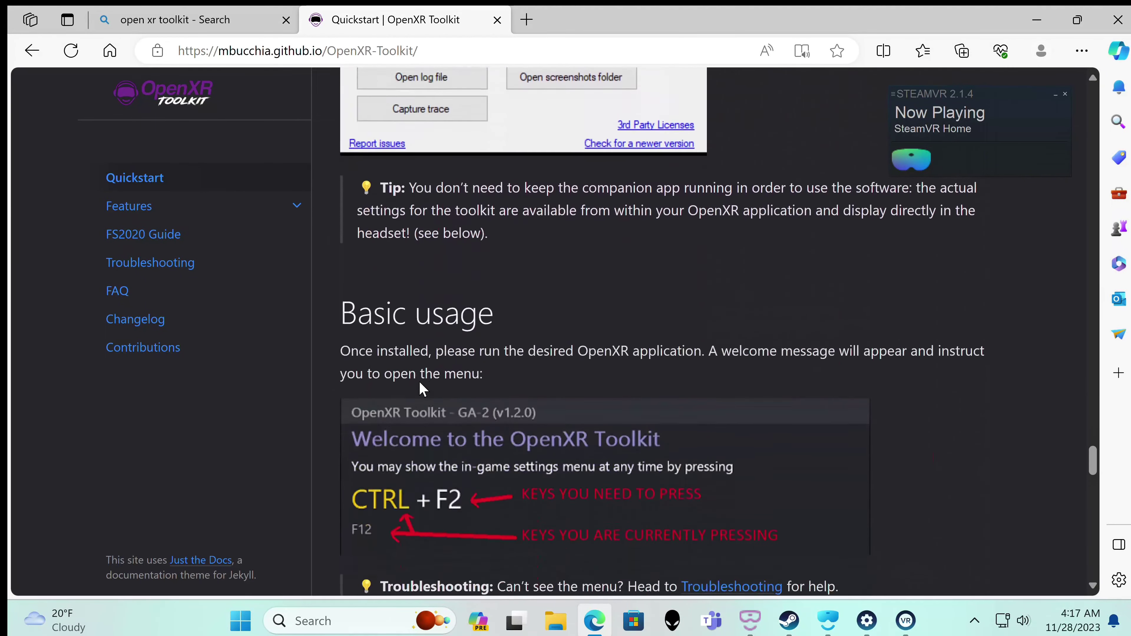
{"action": "scroll", "coordinate": [422, 387], "scroll_direction": "down", "scroll_amount": 15}
{"action": "scroll", "coordinate": [419, 380], "scroll_direction": "up", "scroll_amount": 7}
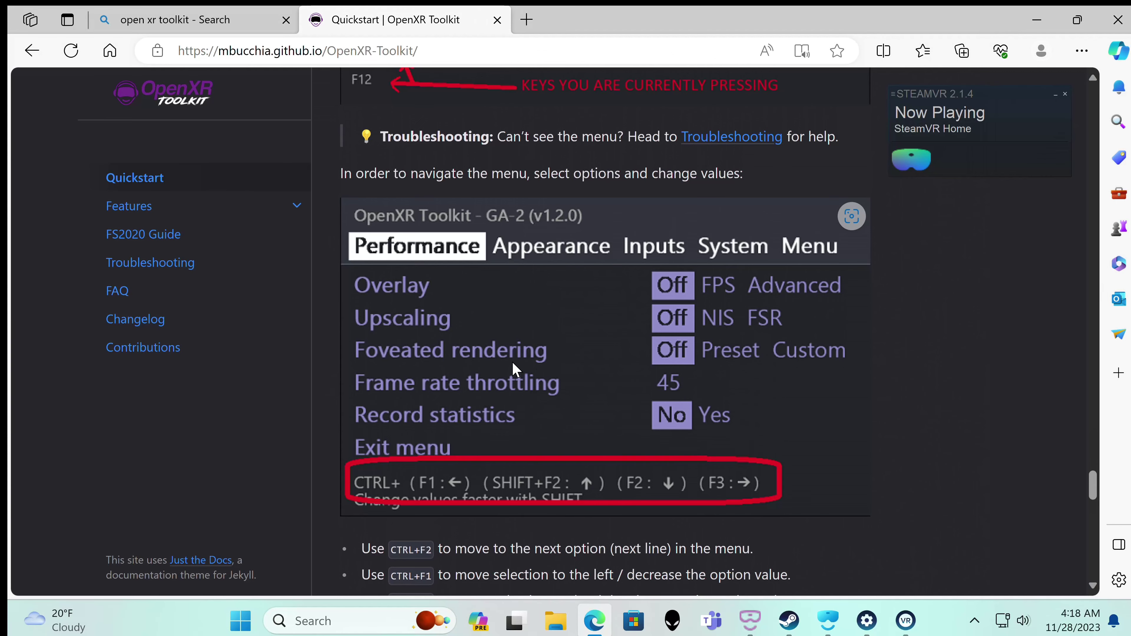
{"action": "scroll", "coordinate": [585, 435], "scroll_direction": "down", "scroll_amount": 15}
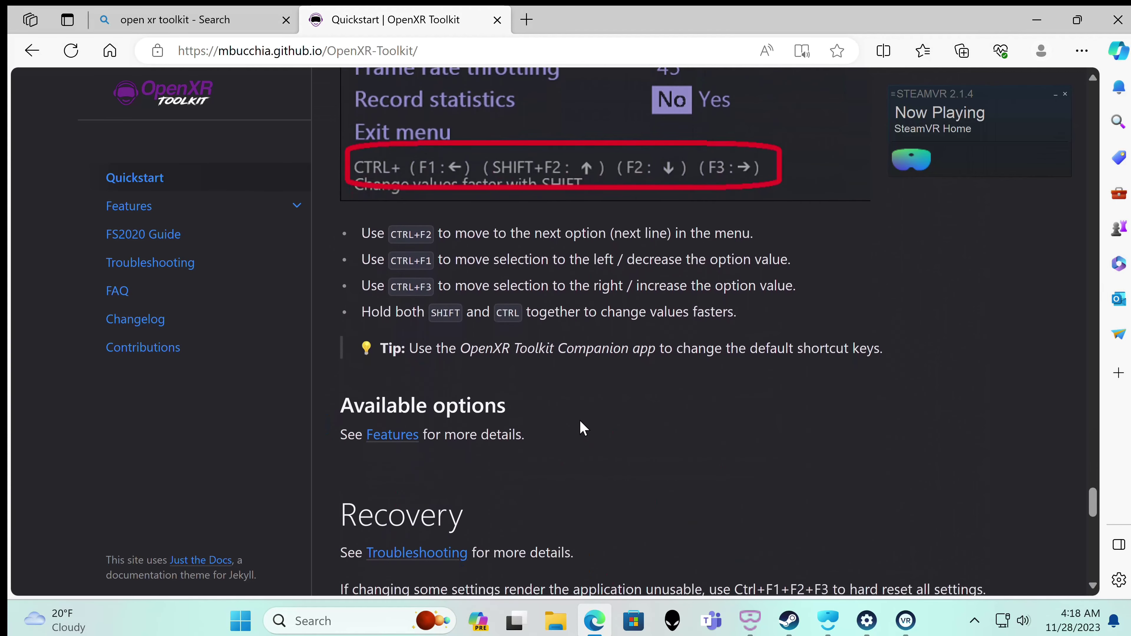
{"action": "scroll", "coordinate": [574, 415], "scroll_direction": "down", "scroll_amount": 8}
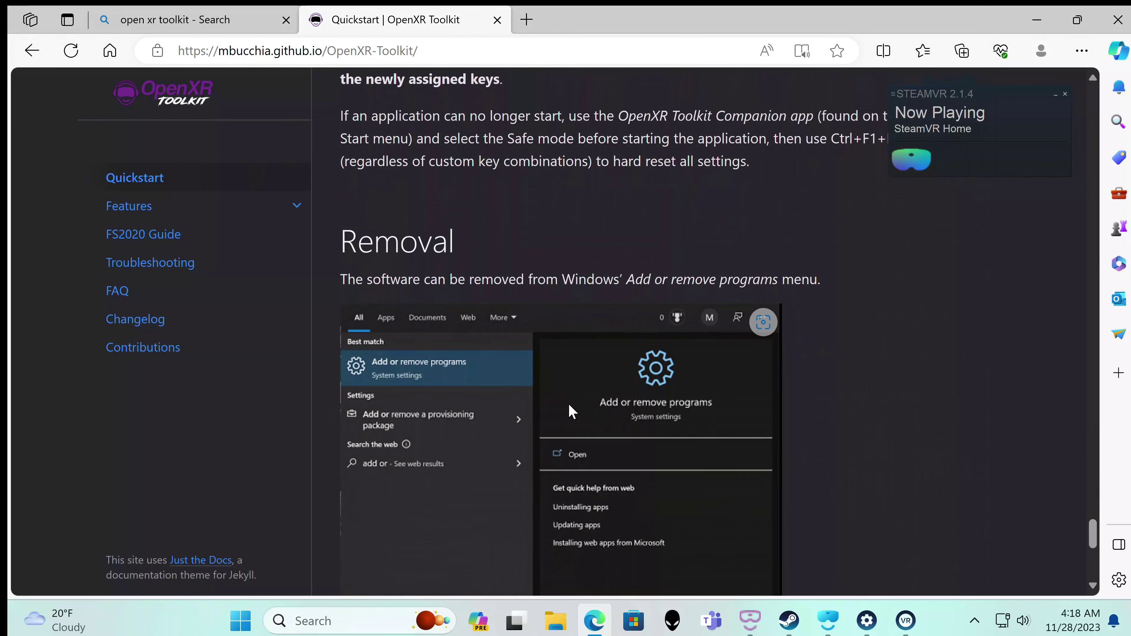
{"action": "scroll", "coordinate": [571, 411], "scroll_direction": "up", "scroll_amount": 8}
{"action": "scroll", "coordinate": [571, 410], "scroll_direction": "up", "scroll_amount": 15}
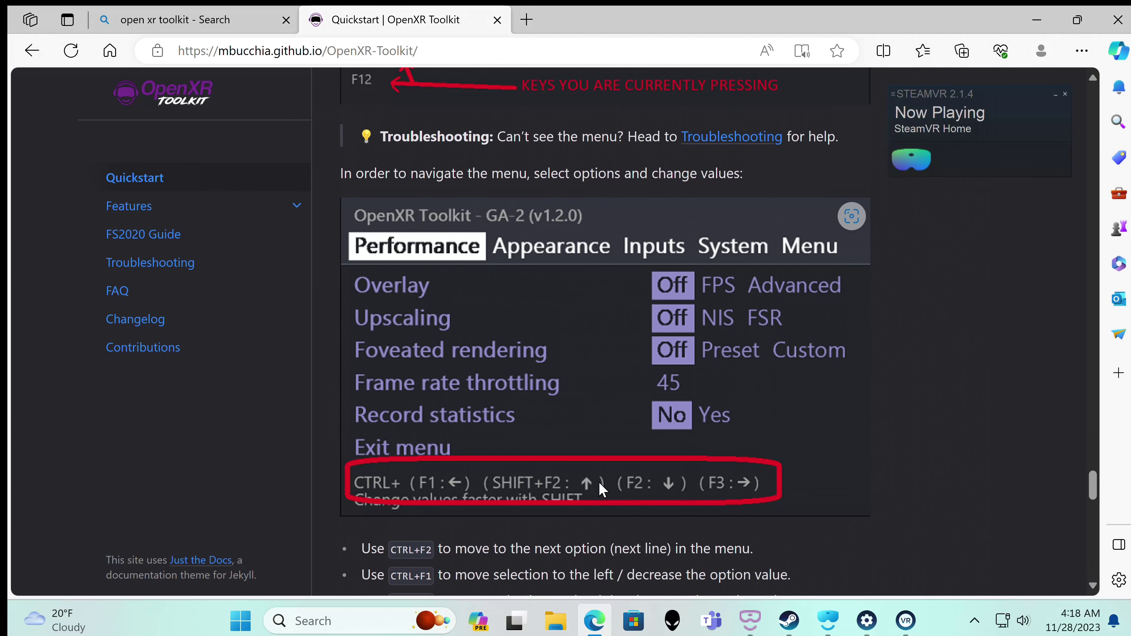
{"action": "scroll", "coordinate": [602, 489], "scroll_direction": "up", "scroll_amount": 1}
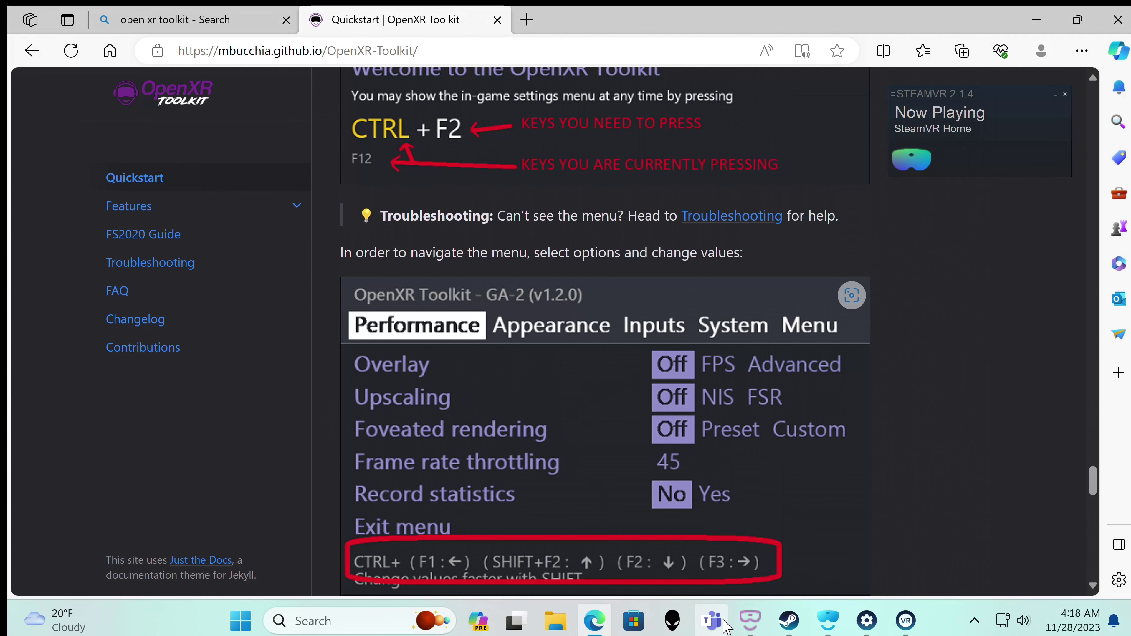
{"action": "scroll", "coordinate": [525, 389], "scroll_direction": "up", "scroll_amount": 1}
{"action": "scroll", "coordinate": [525, 390], "scroll_direction": "up", "scroll_amount": 4}
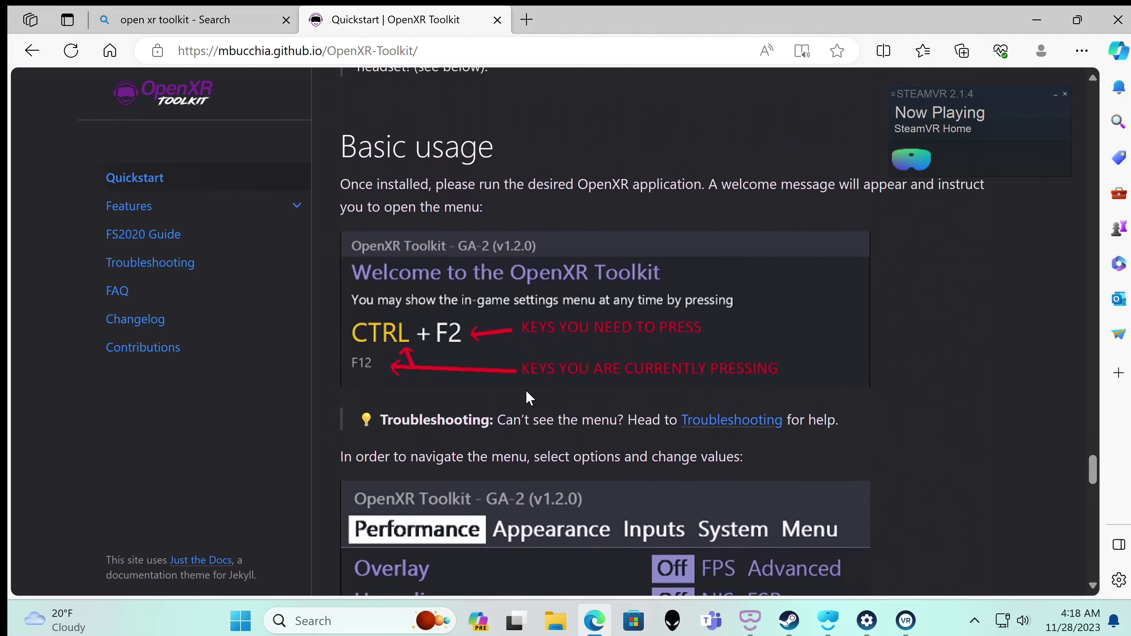
{"action": "scroll", "coordinate": [526, 390], "scroll_direction": "up", "scroll_amount": 5}
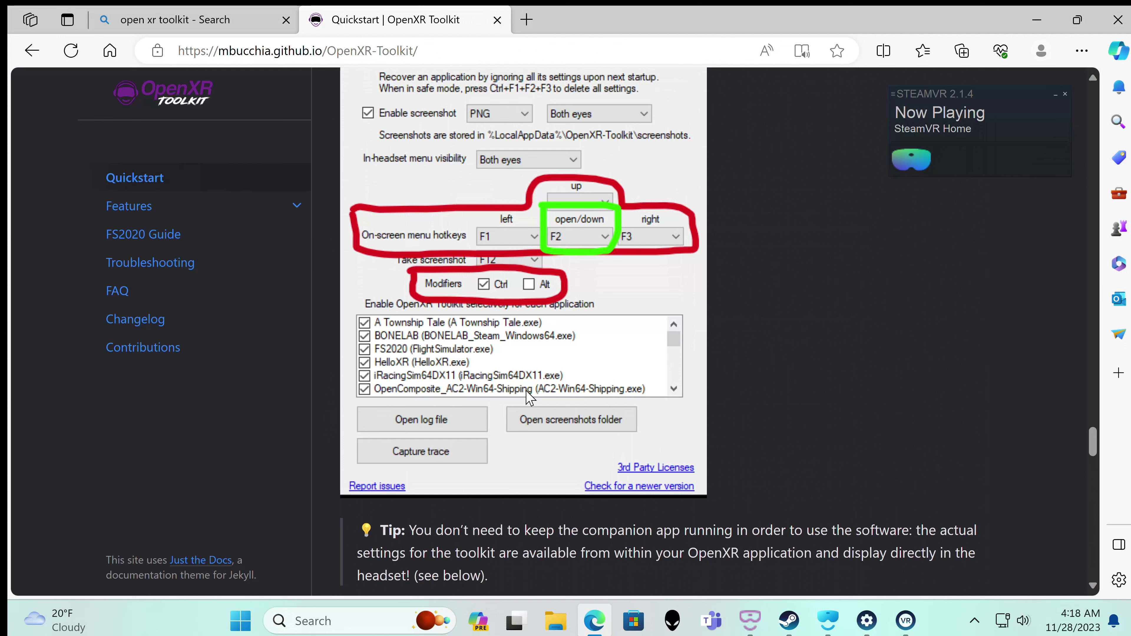
{"action": "scroll", "coordinate": [527, 396], "scroll_direction": "up", "scroll_amount": 1}
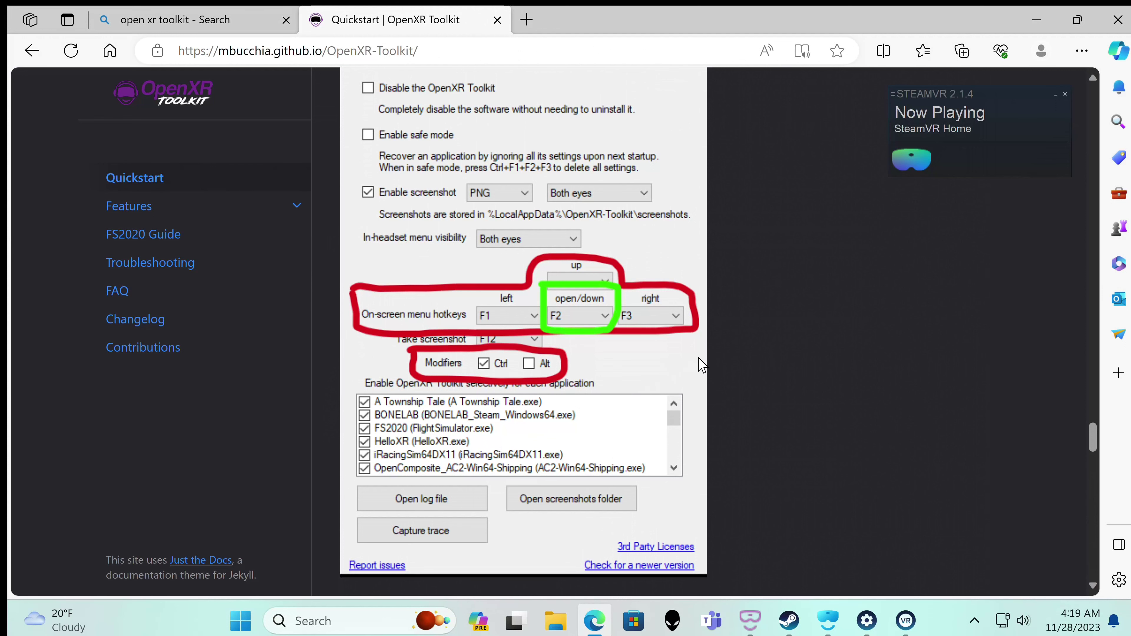
{"action": "scroll", "coordinate": [701, 365], "scroll_direction": "down", "scroll_amount": 15}
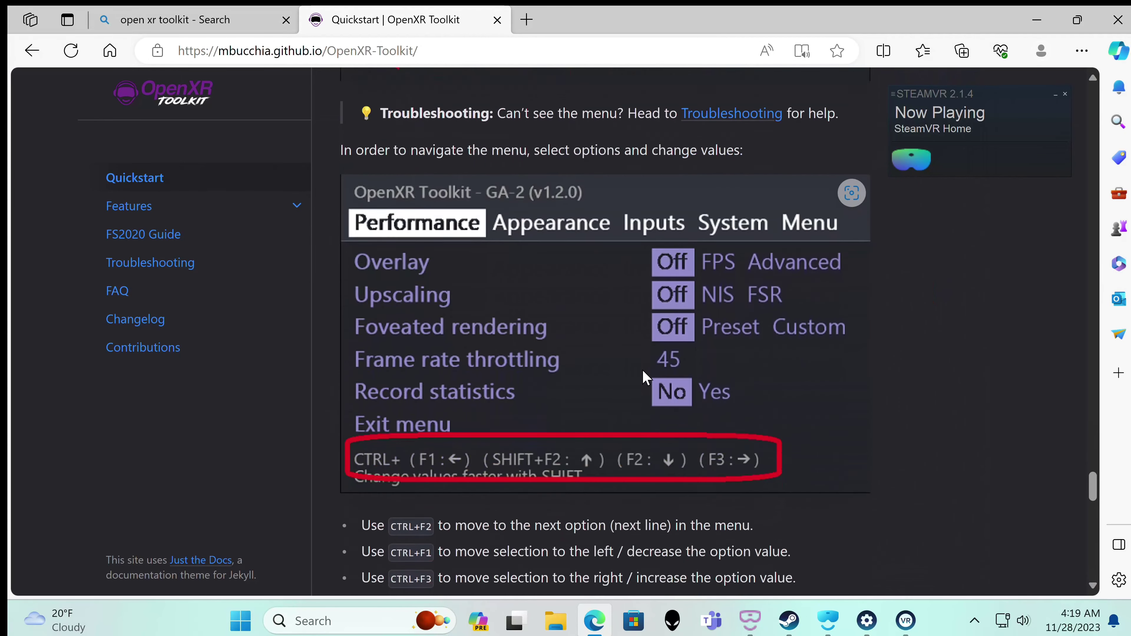
{"action": "scroll", "coordinate": [643, 369], "scroll_direction": "down", "scroll_amount": 8}
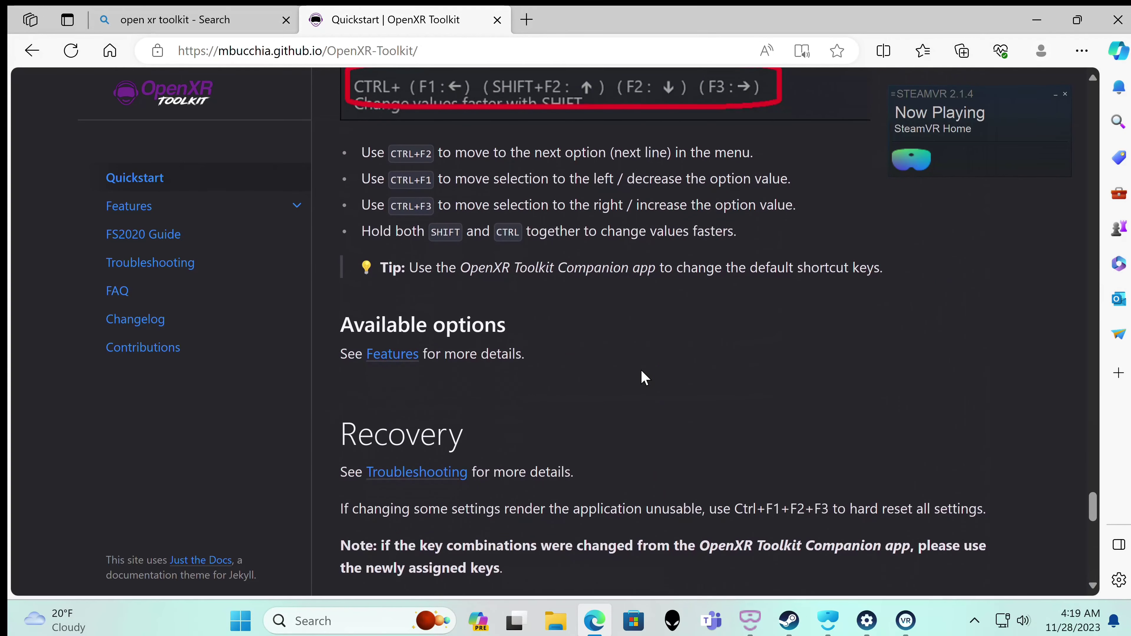
{"action": "scroll", "coordinate": [643, 378], "scroll_direction": "down", "scroll_amount": 15}
{"action": "scroll", "coordinate": [642, 377], "scroll_direction": "up", "scroll_amount": 10}
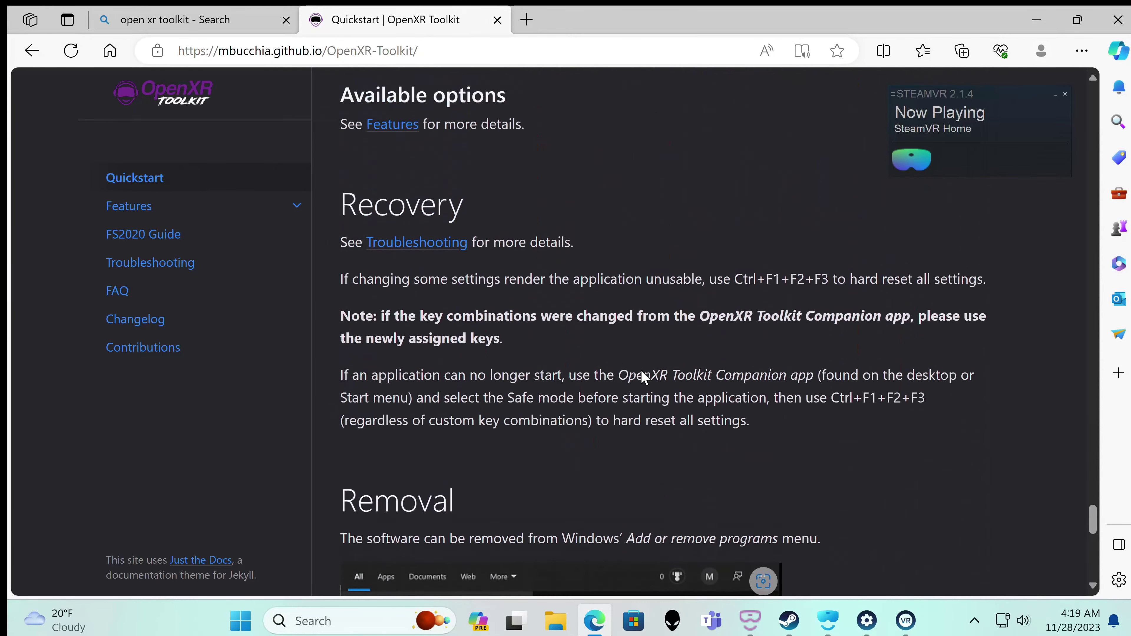
{"action": "scroll", "coordinate": [642, 378], "scroll_direction": "up", "scroll_amount": 12}
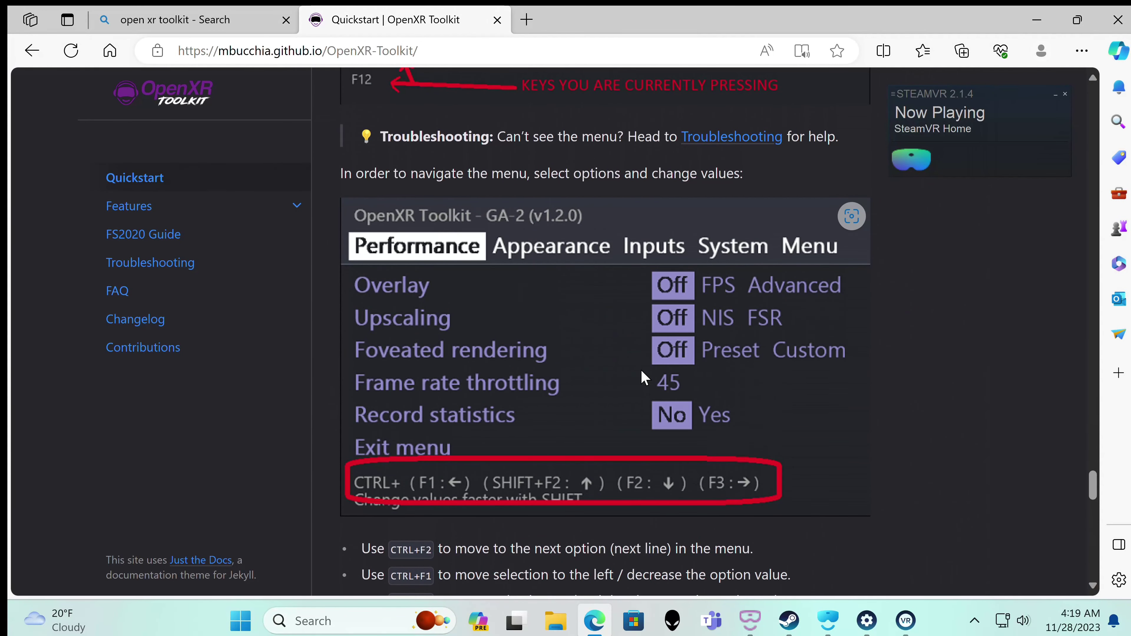
{"action": "scroll", "coordinate": [642, 377], "scroll_direction": "up", "scroll_amount": 5}
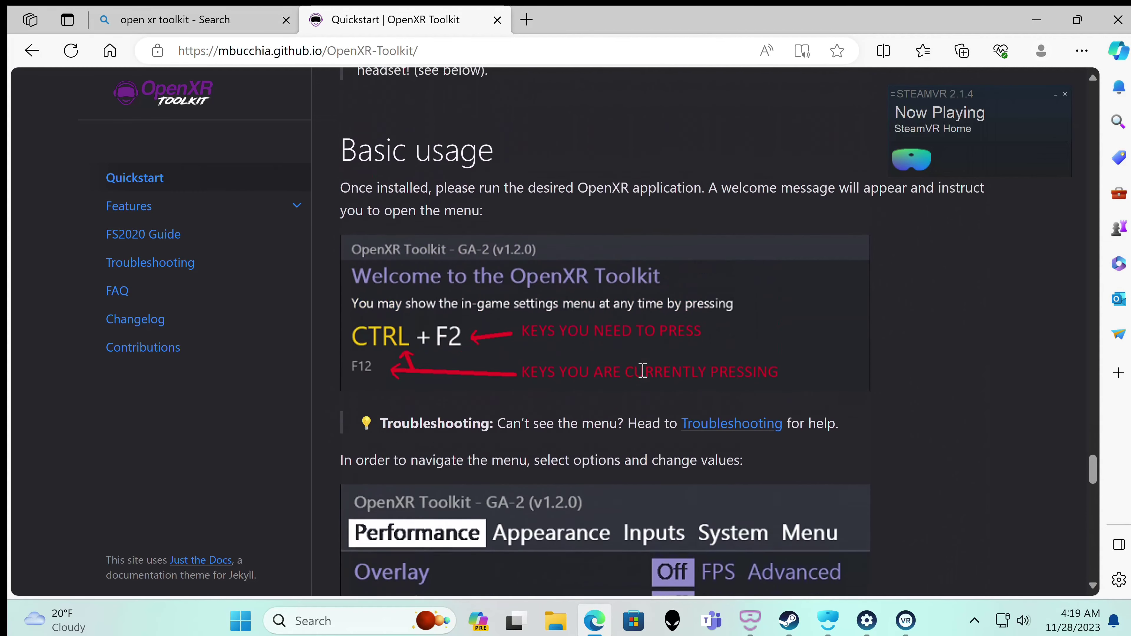
{"action": "scroll", "coordinate": [642, 370], "scroll_direction": "up", "scroll_amount": 10}
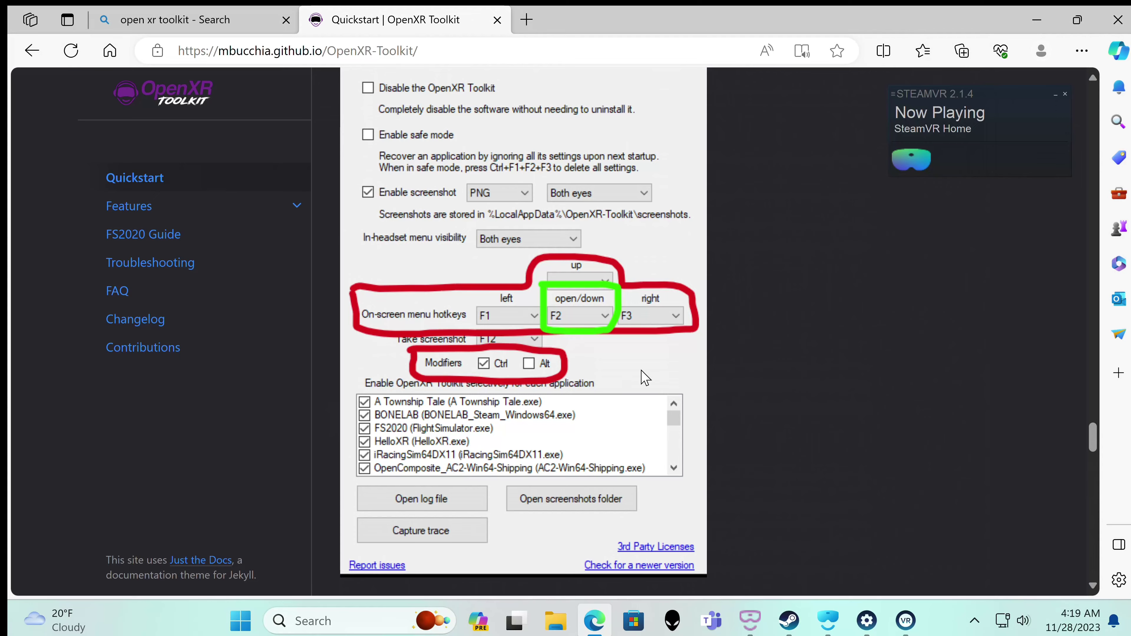
{"action": "scroll", "coordinate": [645, 378], "scroll_direction": "up", "scroll_amount": 10}
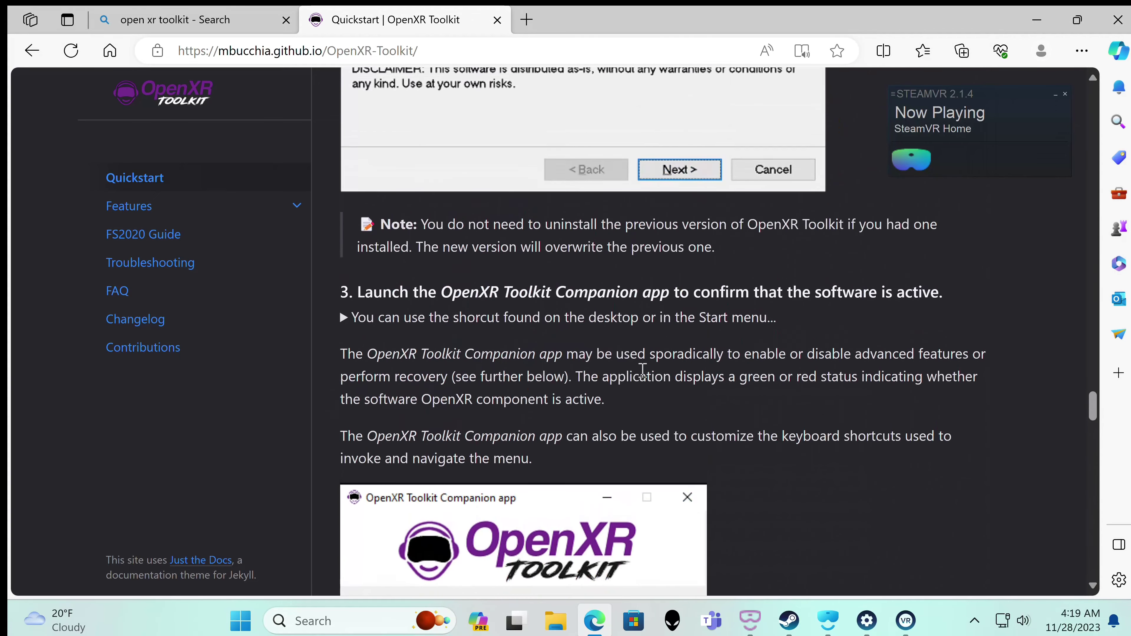
{"action": "scroll", "coordinate": [642, 370], "scroll_direction": "up", "scroll_amount": 5}
{"action": "scroll", "coordinate": [643, 374], "scroll_direction": "up", "scroll_amount": 5}
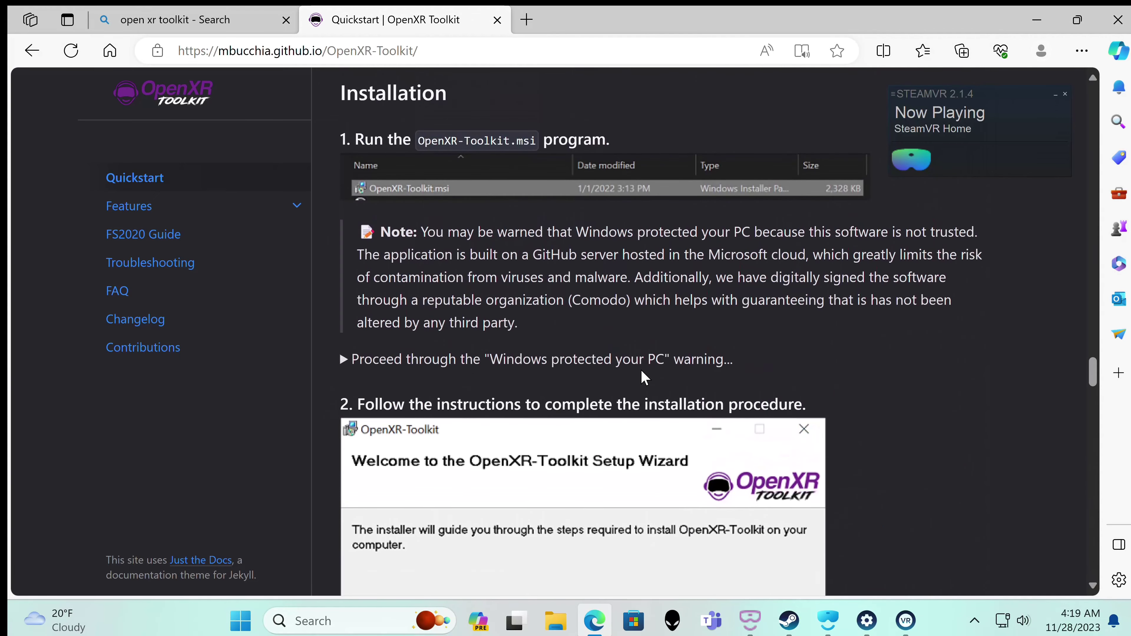
{"action": "scroll", "coordinate": [645, 378], "scroll_direction": "up", "scroll_amount": 3}
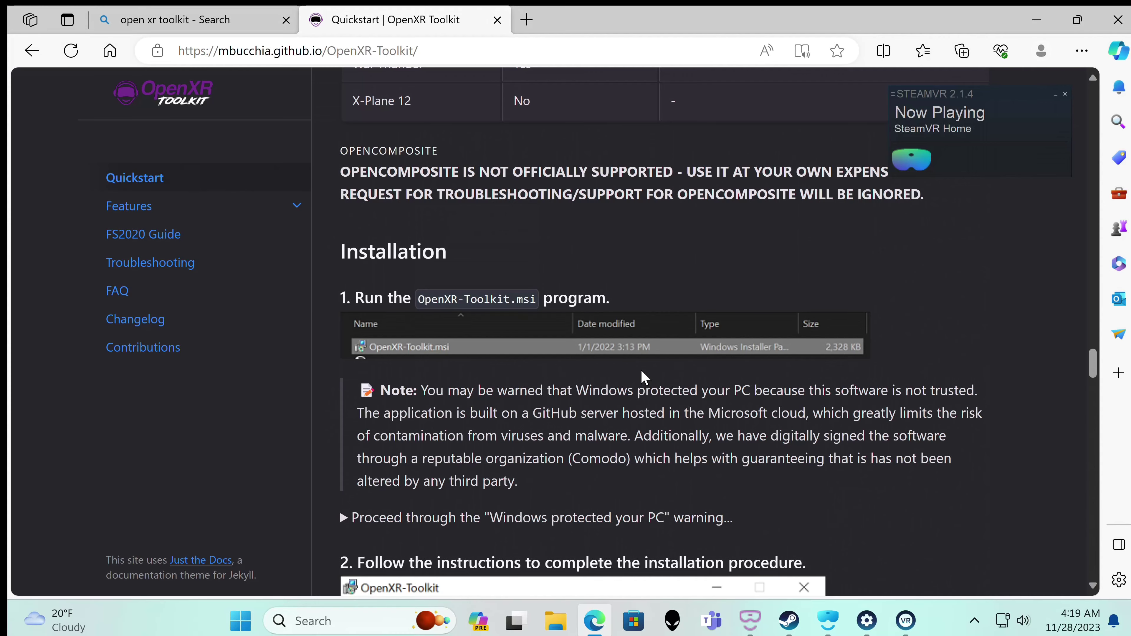
{"action": "scroll", "coordinate": [644, 376], "scroll_direction": "down", "scroll_amount": 15}
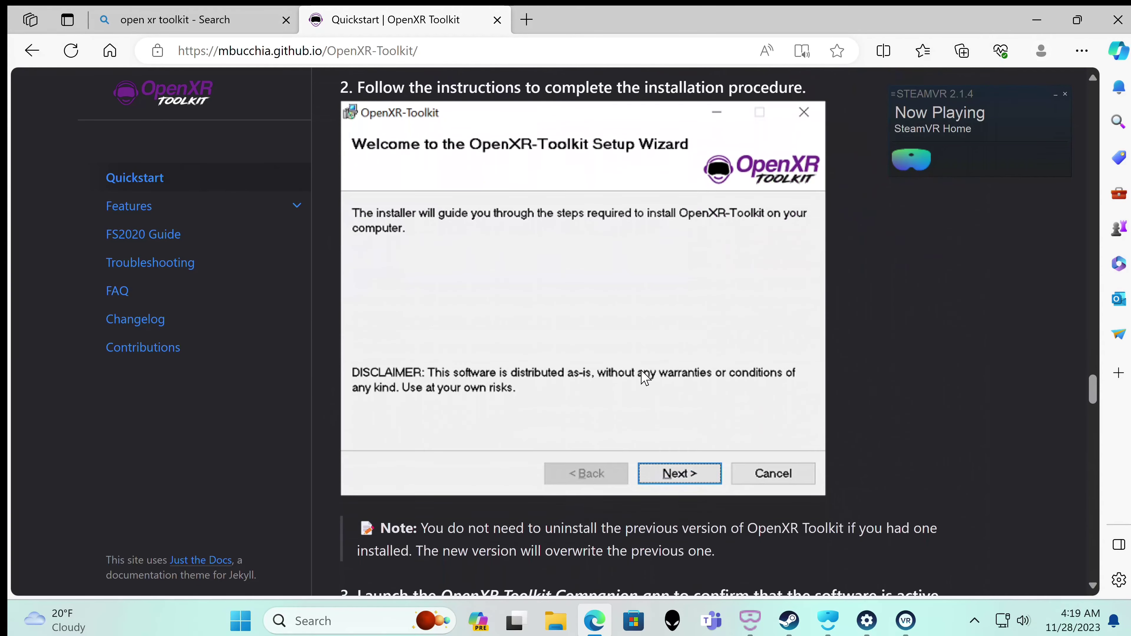
{"action": "scroll", "coordinate": [644, 376], "scroll_direction": "down", "scroll_amount": 12}
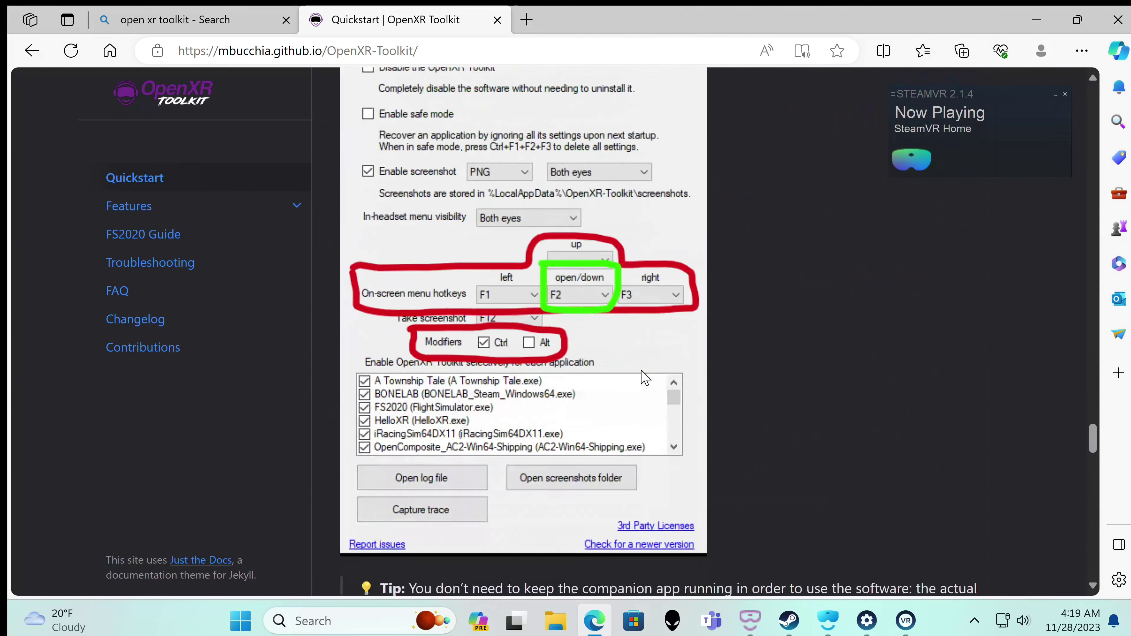
{"action": "scroll", "coordinate": [644, 376], "scroll_direction": "up", "scroll_amount": 20}
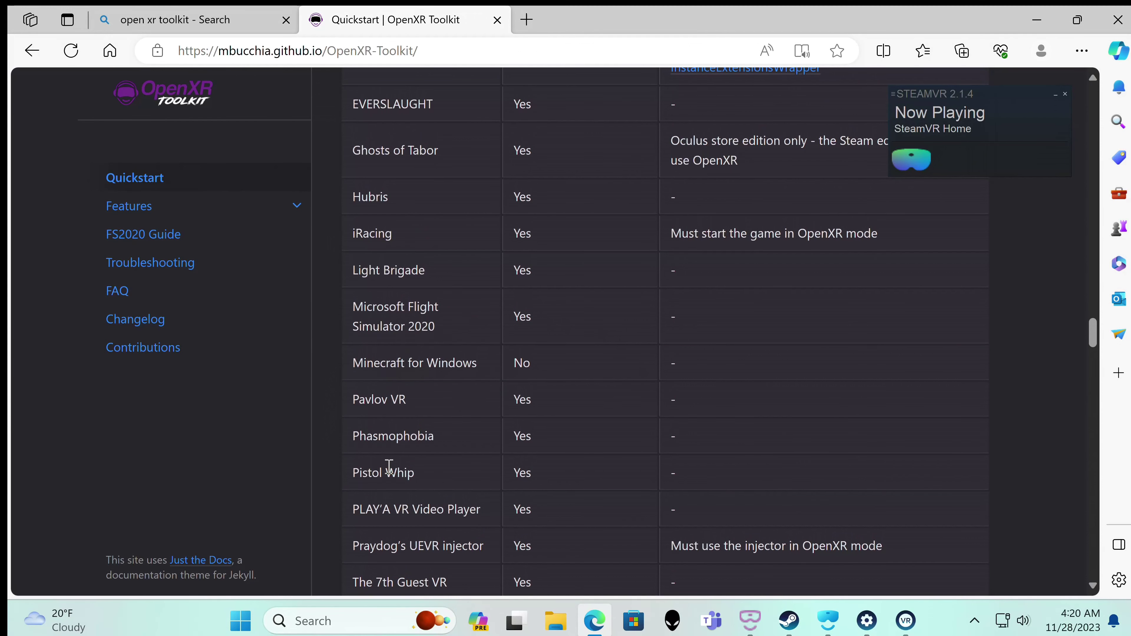
{"action": "scroll", "coordinate": [388, 466], "scroll_direction": "up", "scroll_amount": 5}
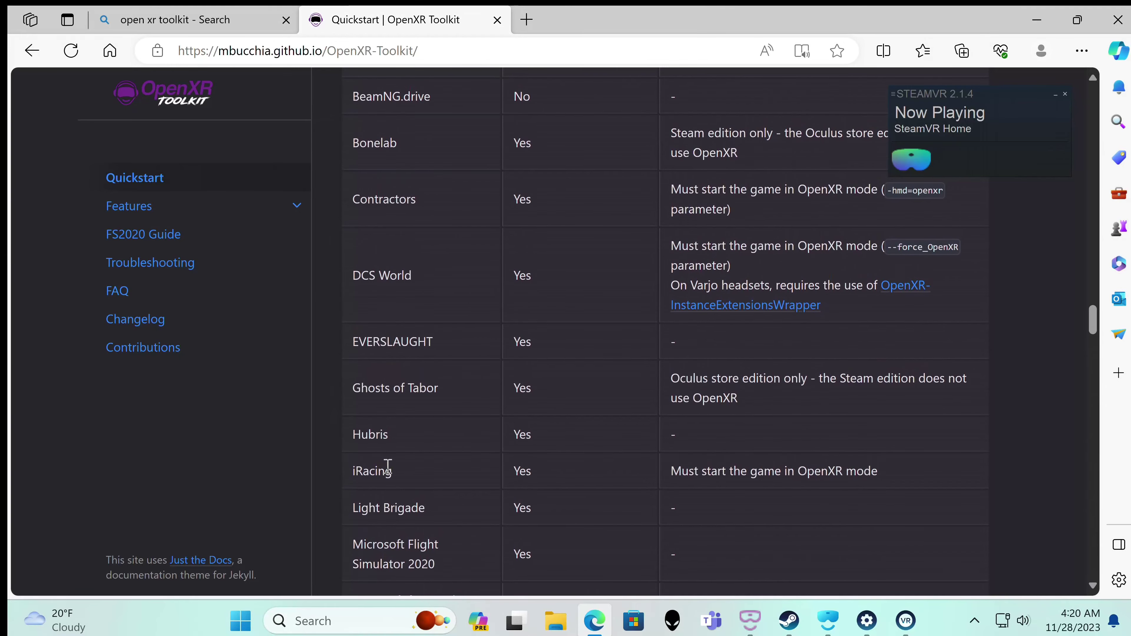
{"action": "scroll", "coordinate": [388, 466], "scroll_direction": "up", "scroll_amount": 10}
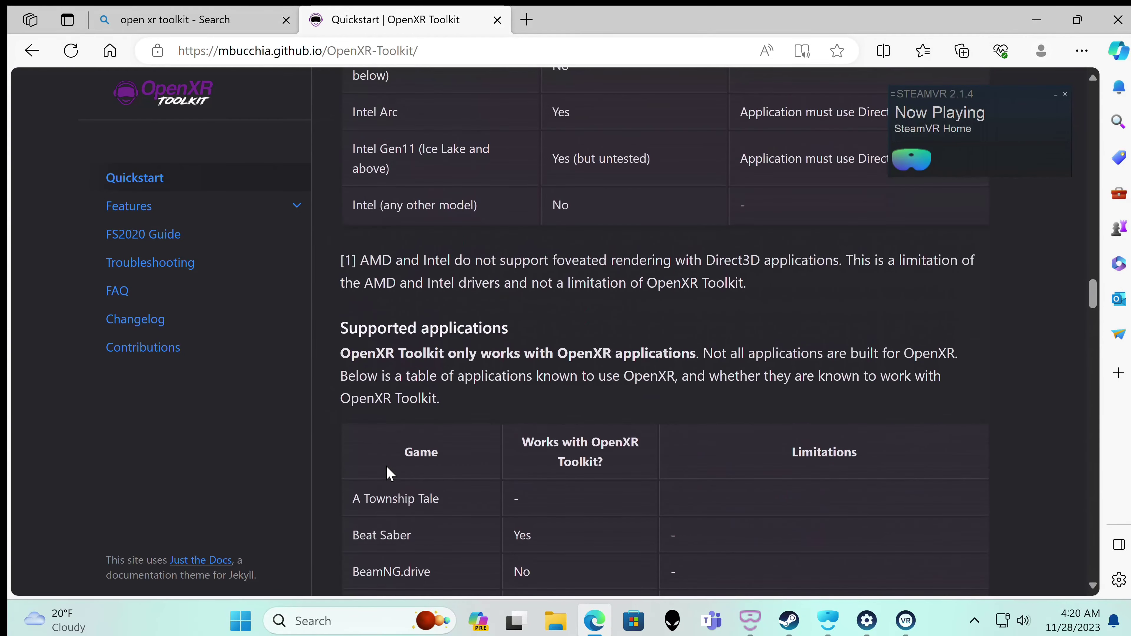
{"action": "scroll", "coordinate": [390, 474], "scroll_direction": "up", "scroll_amount": 18}
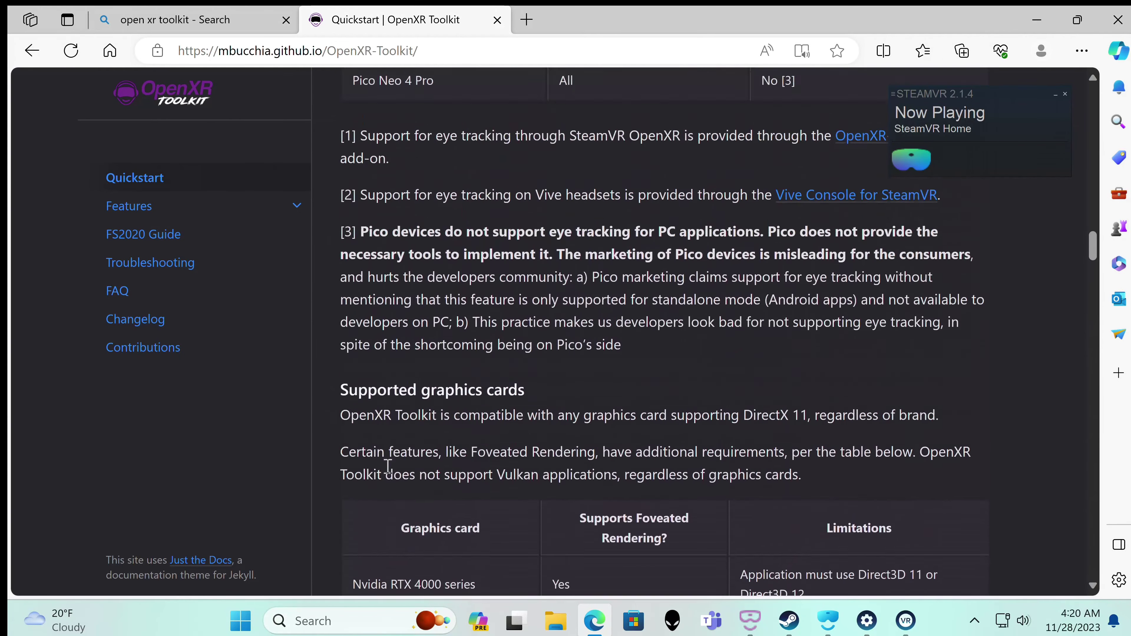
{"action": "scroll", "coordinate": [388, 466], "scroll_direction": "up", "scroll_amount": 18}
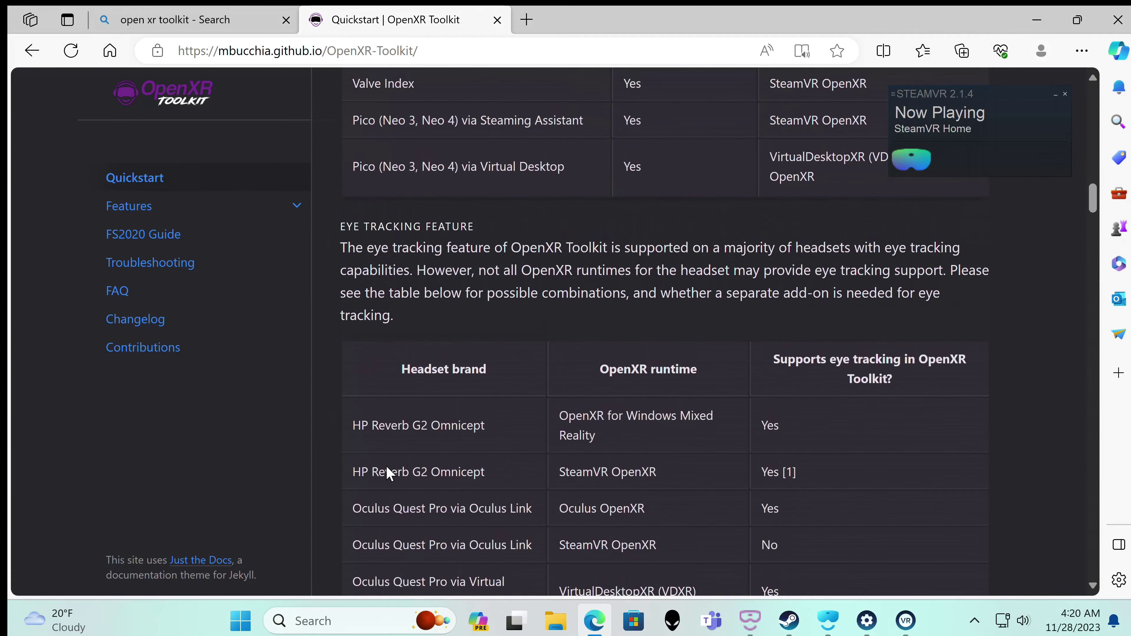
{"action": "scroll", "coordinate": [386, 467], "scroll_direction": "up", "scroll_amount": 14}
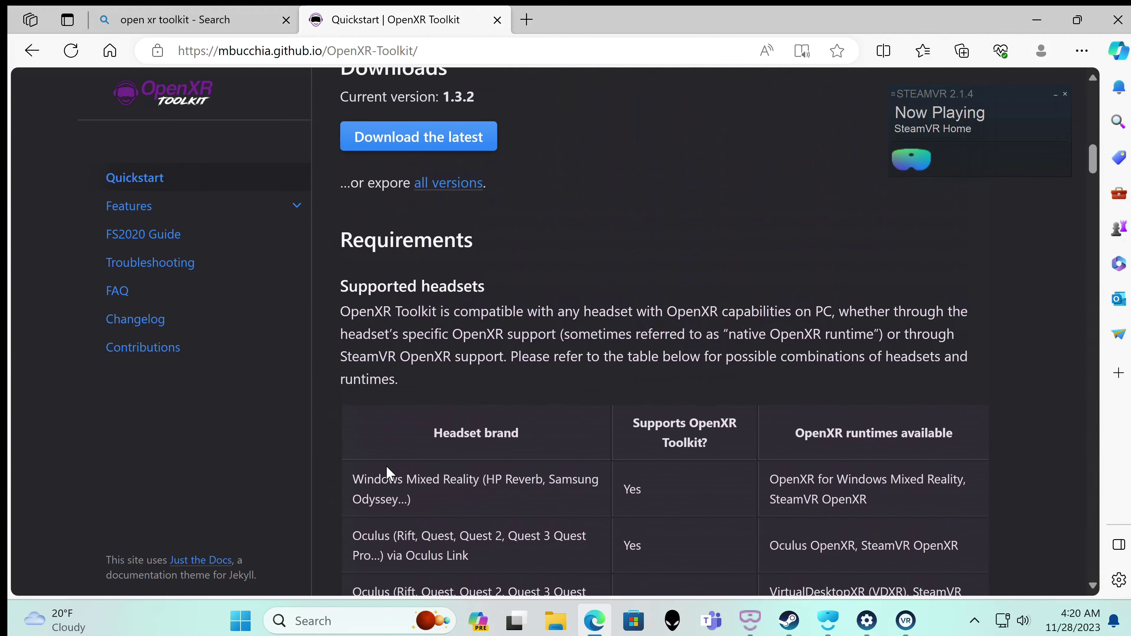
{"action": "scroll", "coordinate": [387, 473], "scroll_direction": "up", "scroll_amount": 7}
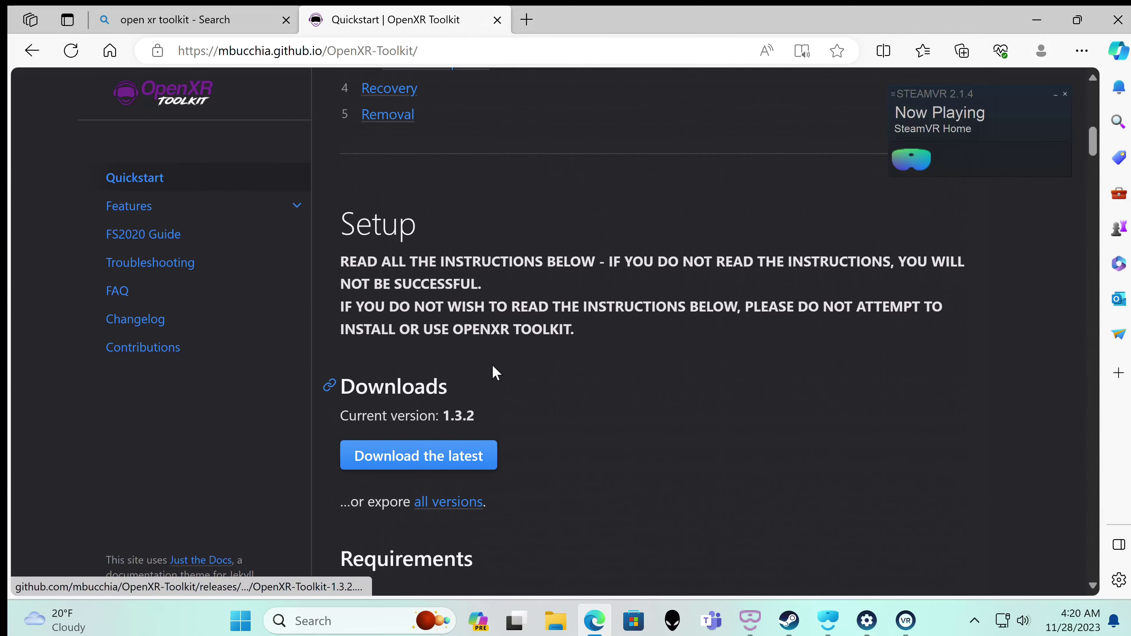
{"action": "scroll", "coordinate": [535, 369], "scroll_direction": "up", "scroll_amount": 9}
{"action": "scroll", "coordinate": [523, 373], "scroll_direction": "down", "scroll_amount": 10}
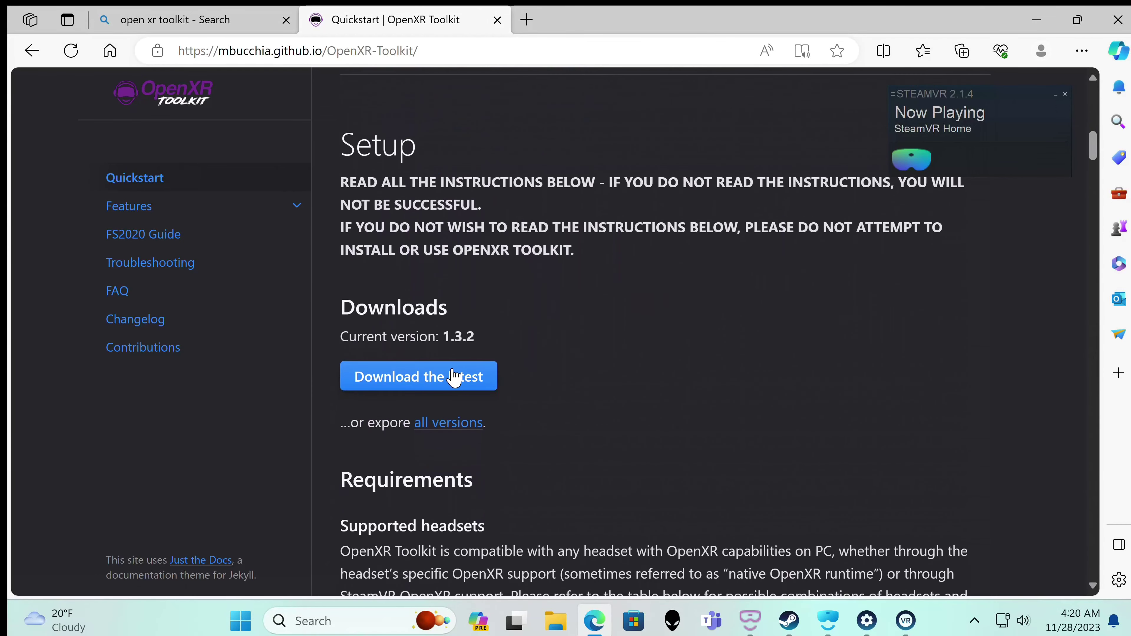
{"action": "left_click", "coordinate": [454, 378]}
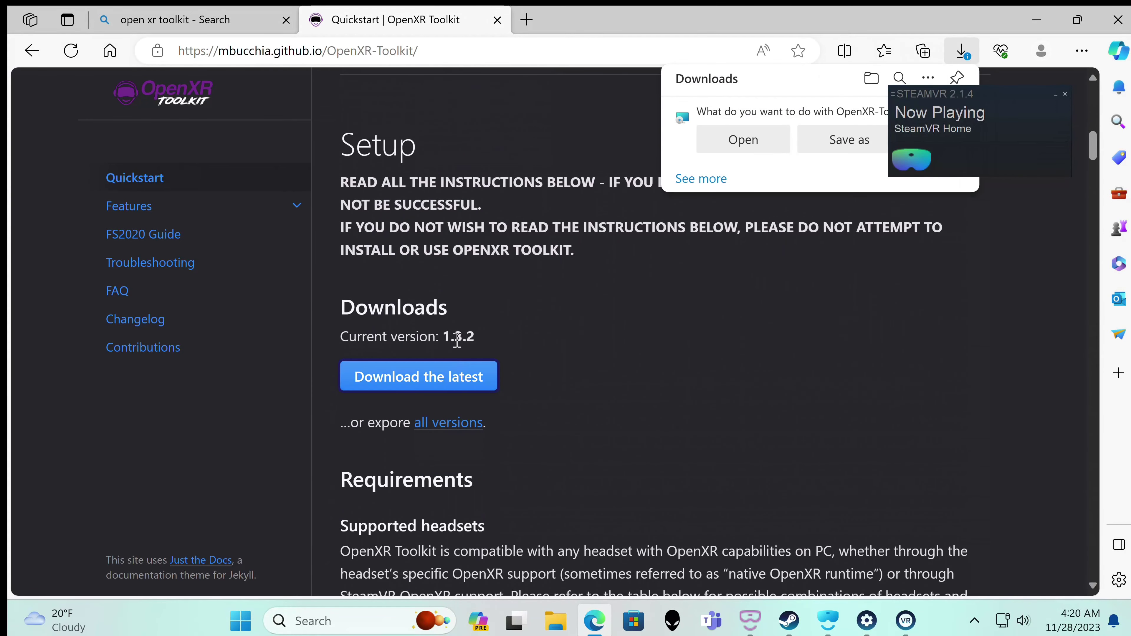
Install OpenXR Toolkit 1.3.2, accepting the license and UAC prompt, then check the Start menu.
{"action": "left_click", "coordinate": [760, 149]}
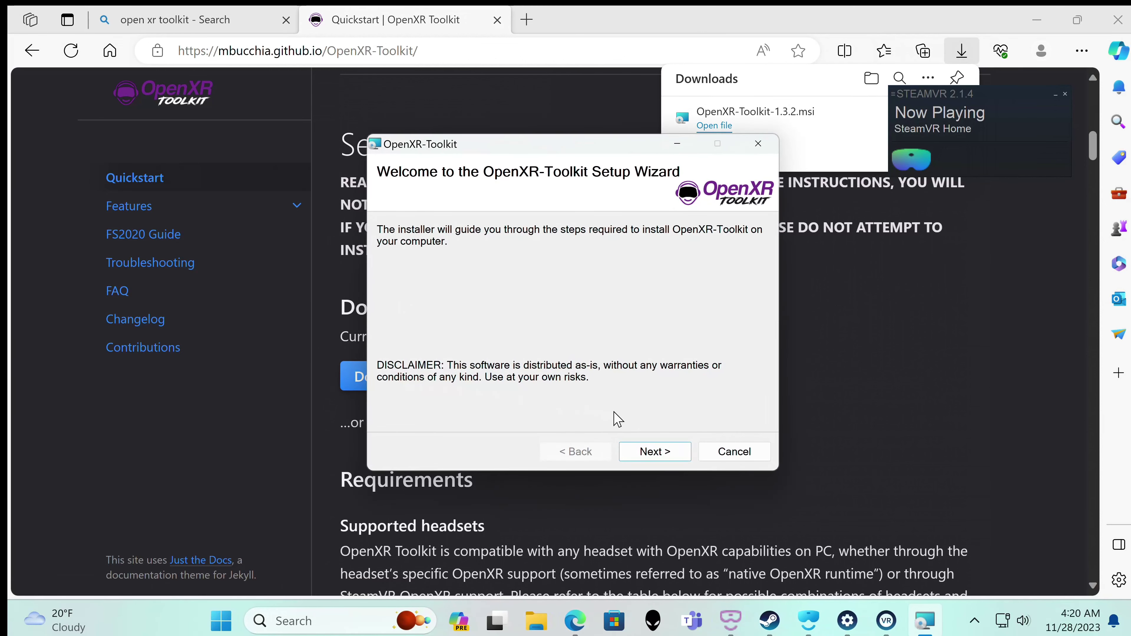
{"action": "left_click", "coordinate": [653, 451]}
{"action": "left_click", "coordinate": [654, 451]}
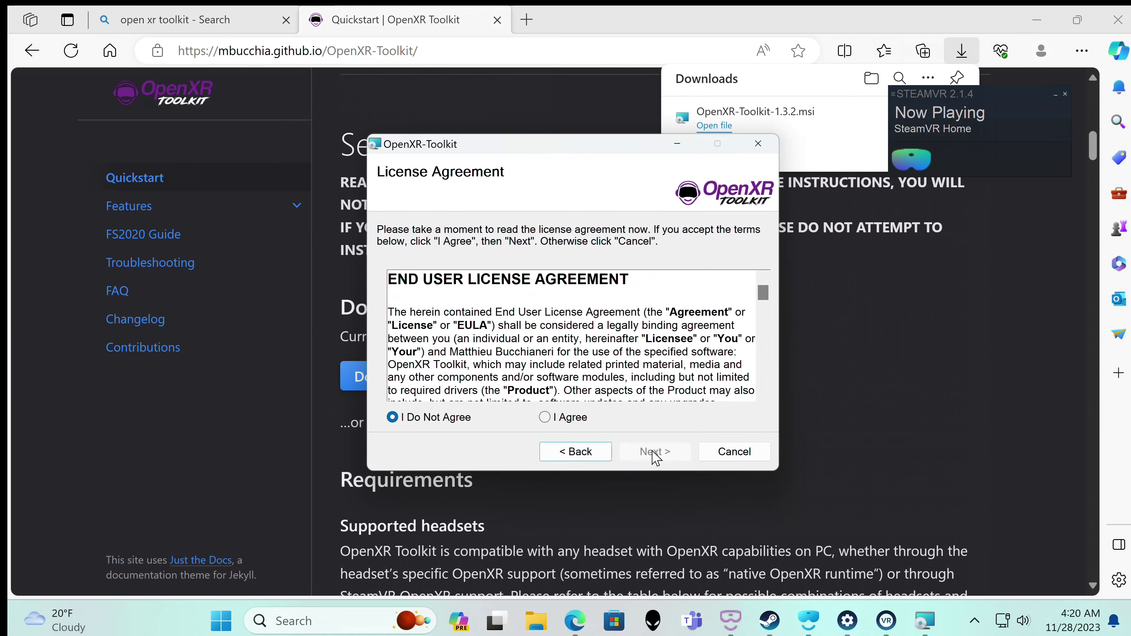
{"action": "left_click", "coordinate": [544, 417]}
{"action": "left_click", "coordinate": [654, 451]}
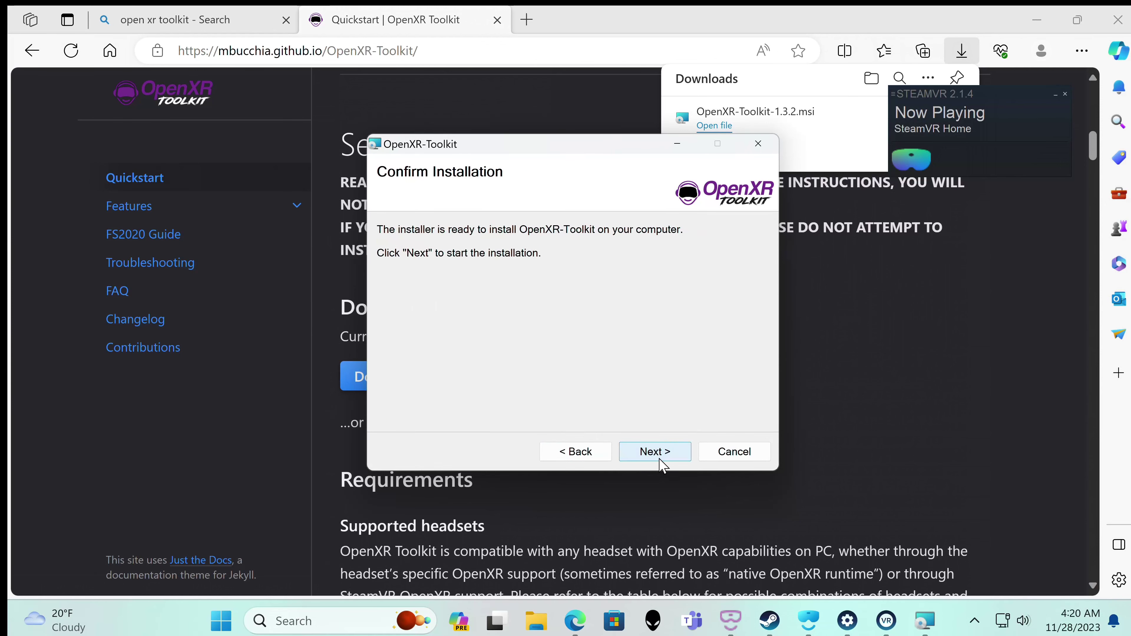
{"action": "left_click", "coordinate": [655, 454]}
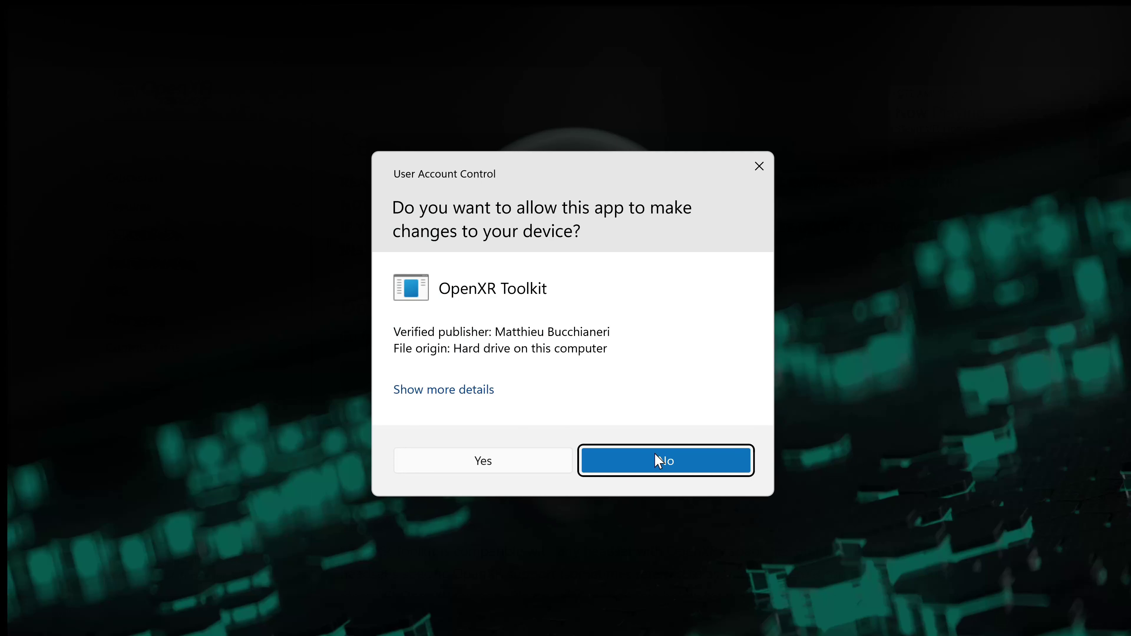
{"action": "left_click", "coordinate": [482, 462]}
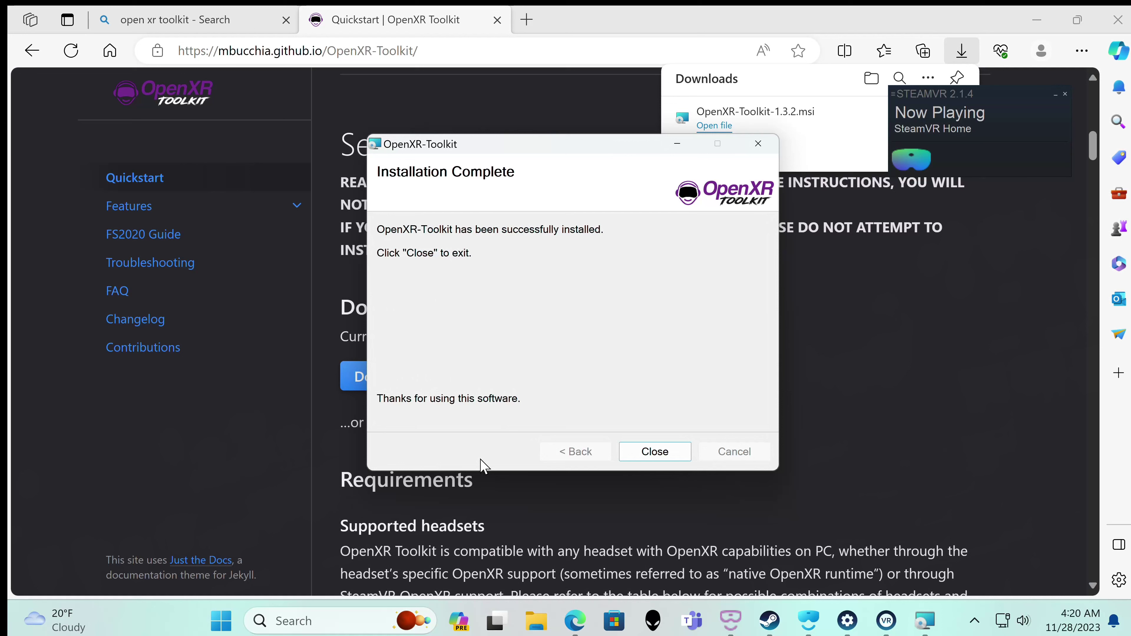
{"action": "left_click", "coordinate": [648, 454]}
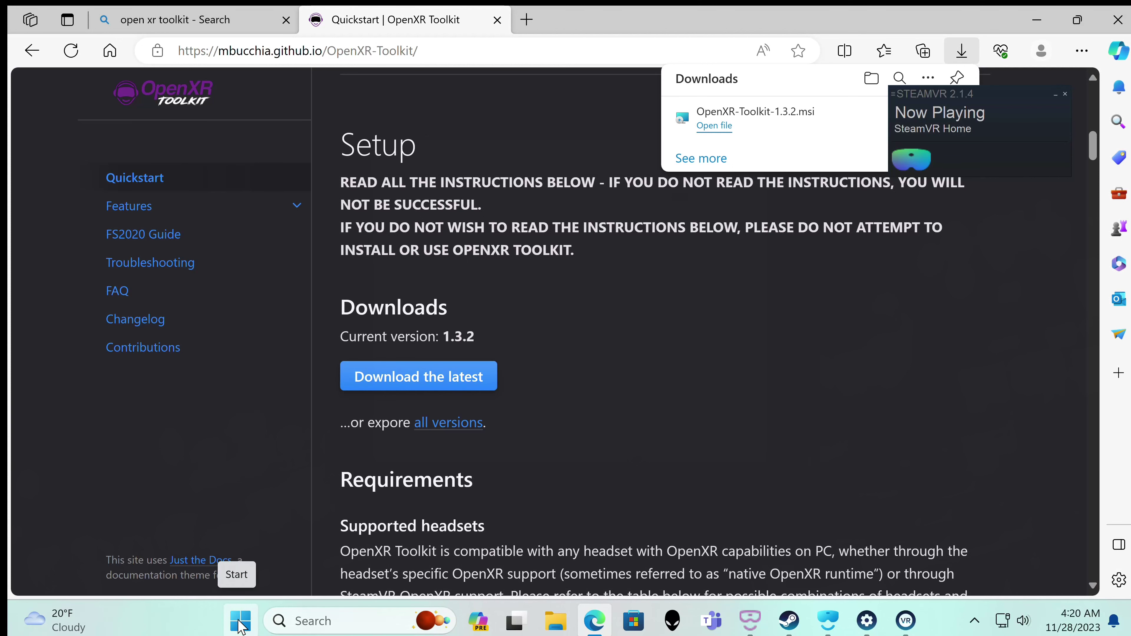
{"action": "left_click", "coordinate": [240, 623]}
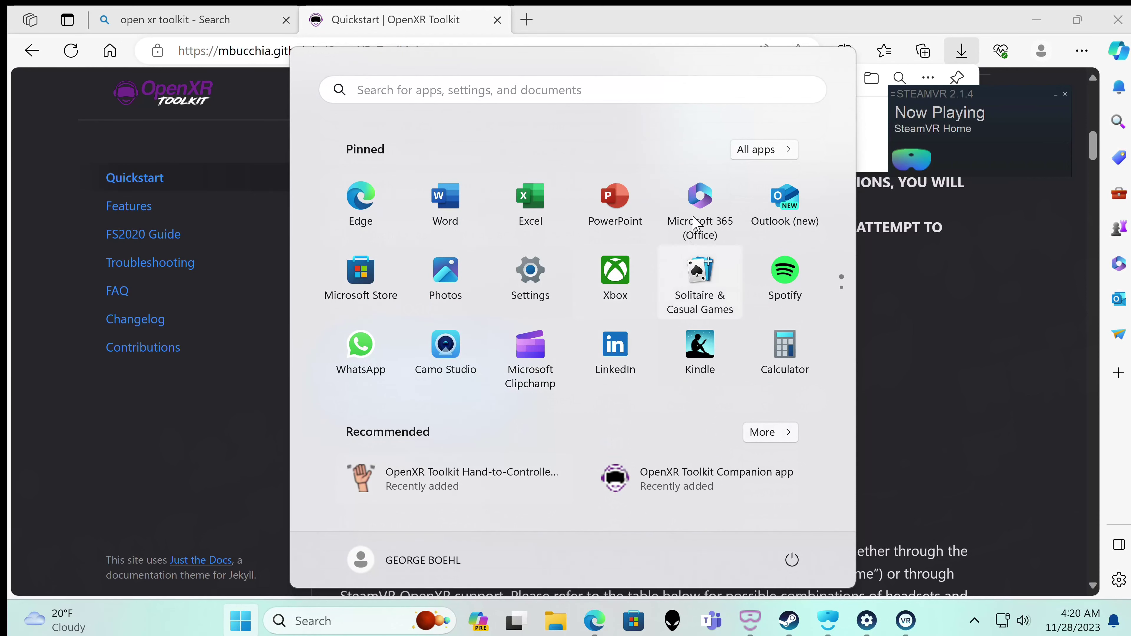
Launch OpenXR Toolkit Companion from the Start menu's All apps list and approve the UAC prompt.
{"action": "left_click", "coordinate": [749, 150]}
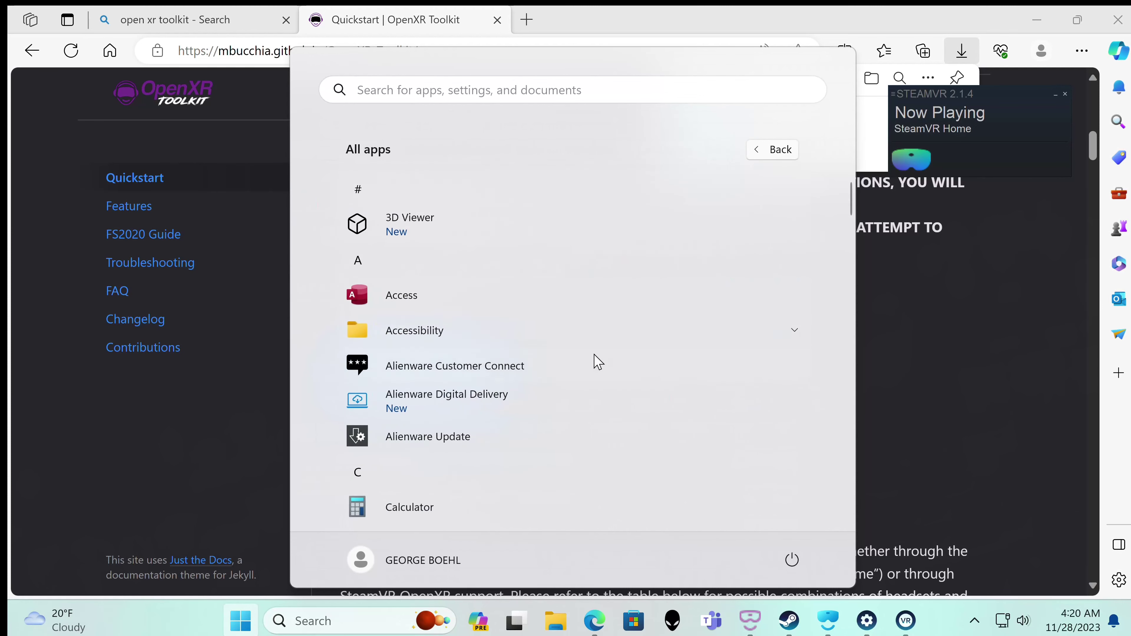
{"action": "scroll", "coordinate": [498, 368], "scroll_direction": "down", "scroll_amount": 10}
{"action": "scroll", "coordinate": [493, 366], "scroll_direction": "down", "scroll_amount": 15}
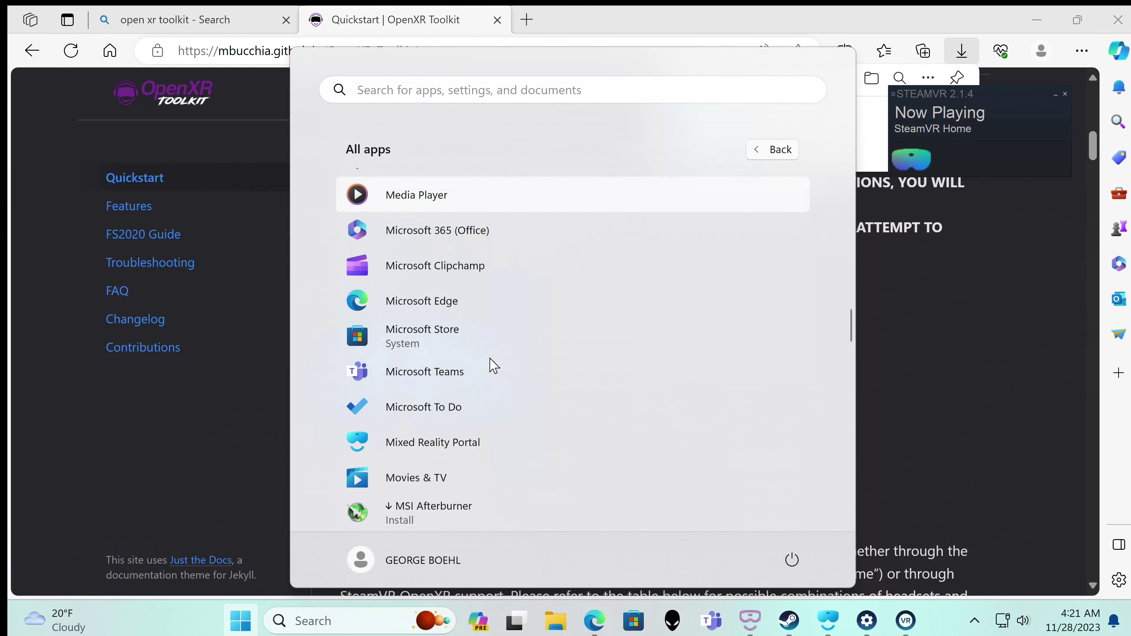
{"action": "scroll", "coordinate": [492, 366], "scroll_direction": "up", "scroll_amount": 3}
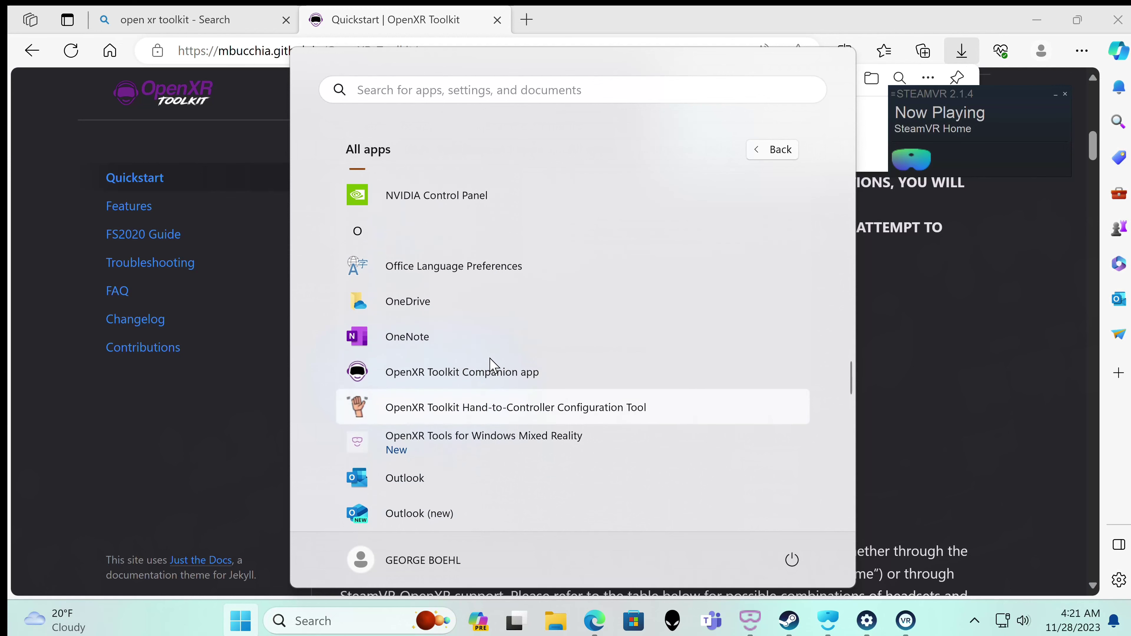
{"action": "left_click", "coordinate": [433, 375]}
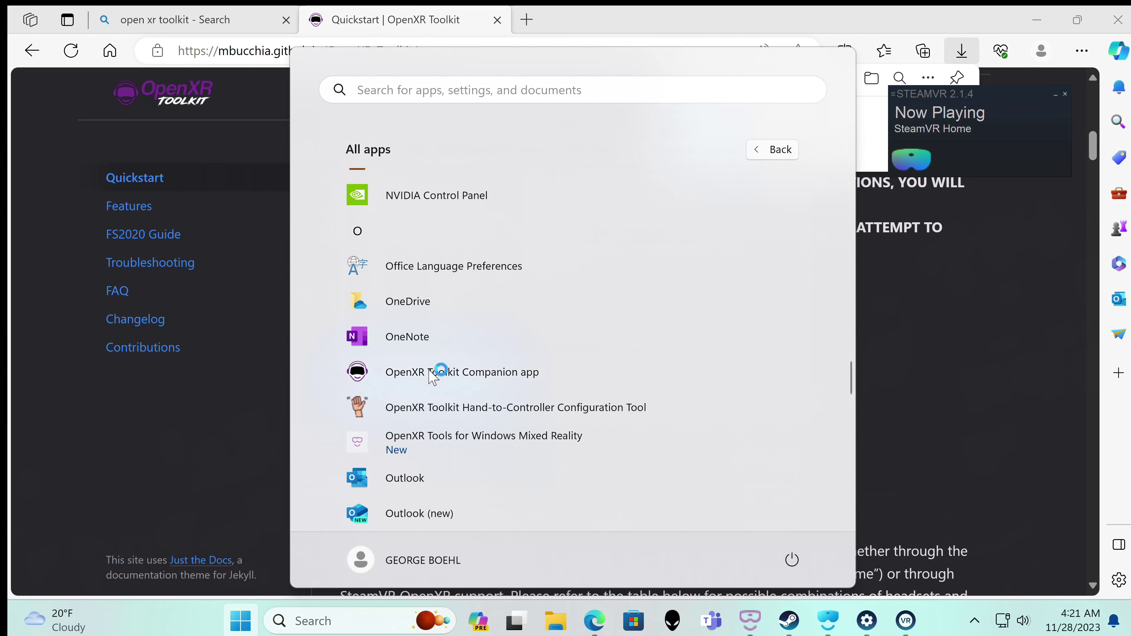
{"action": "left_click", "coordinate": [466, 466]}
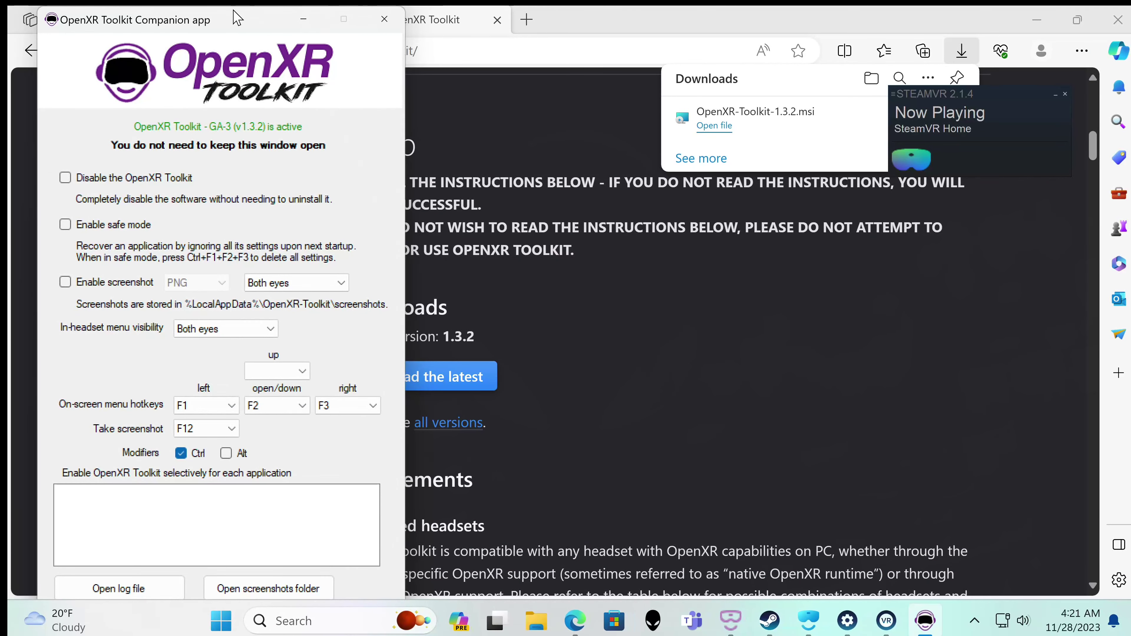
Move the Companion window right, then disable and re-enable the toolkit so GA-3 (v1.3.2) shows active.
{"action": "left_click_drag", "start_coordinate": [232, 15], "coordinate": [451, 20]}
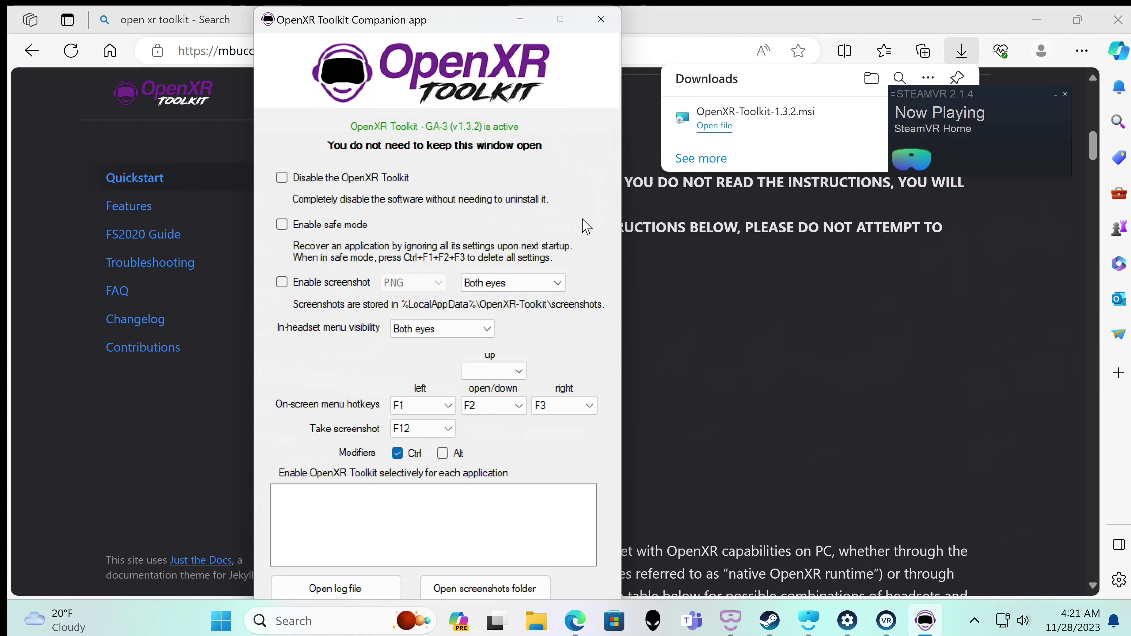
{"action": "left_click", "coordinate": [282, 178]}
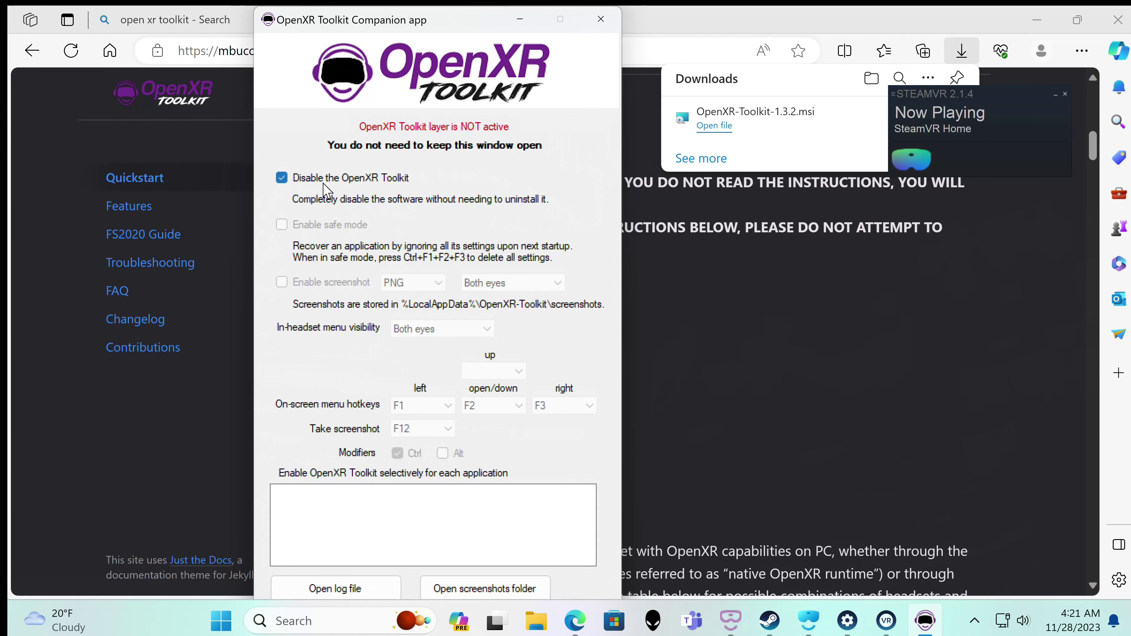
{"action": "left_click", "coordinate": [282, 179]}
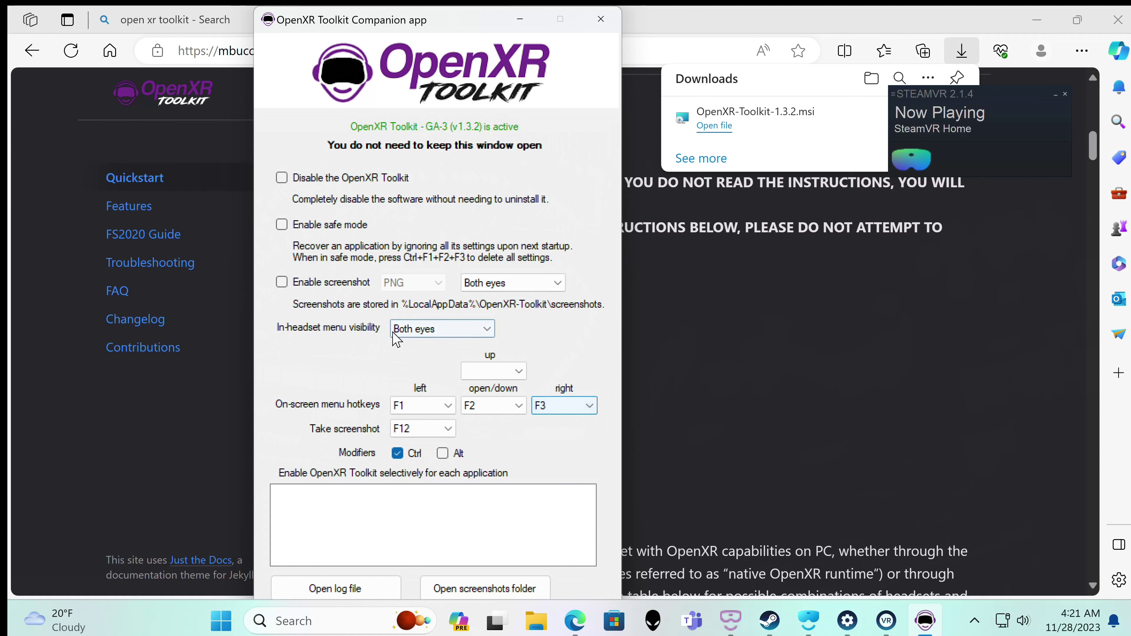
Check the in-headset menu visibility options, leaving it set to Both eyes.
{"action": "left_click", "coordinate": [478, 336]}
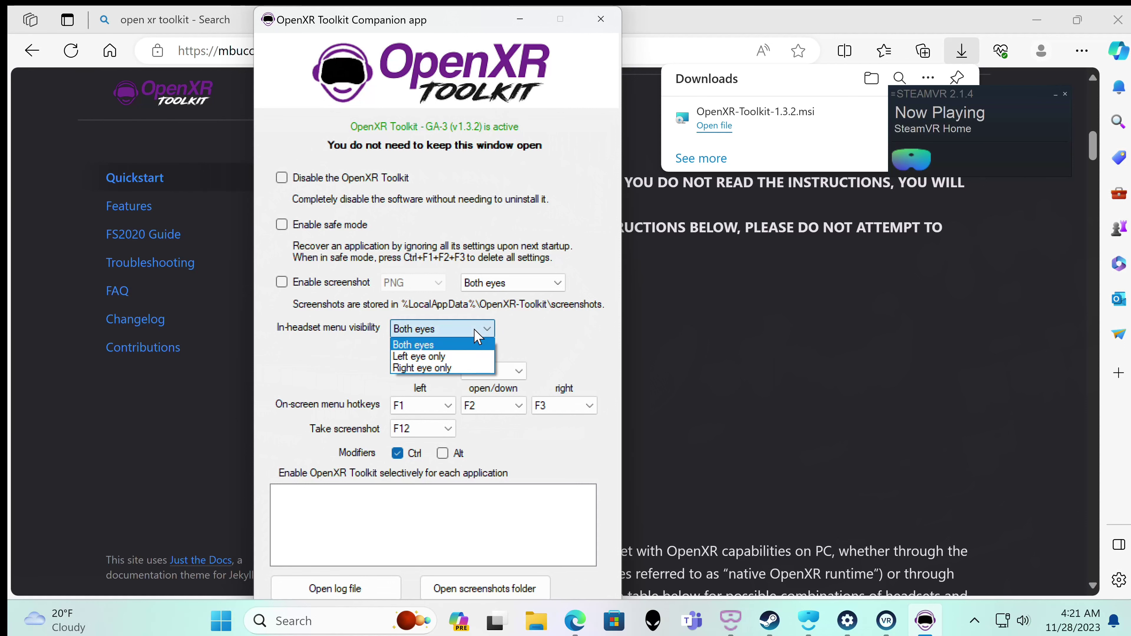
{"action": "left_click", "coordinate": [533, 341]}
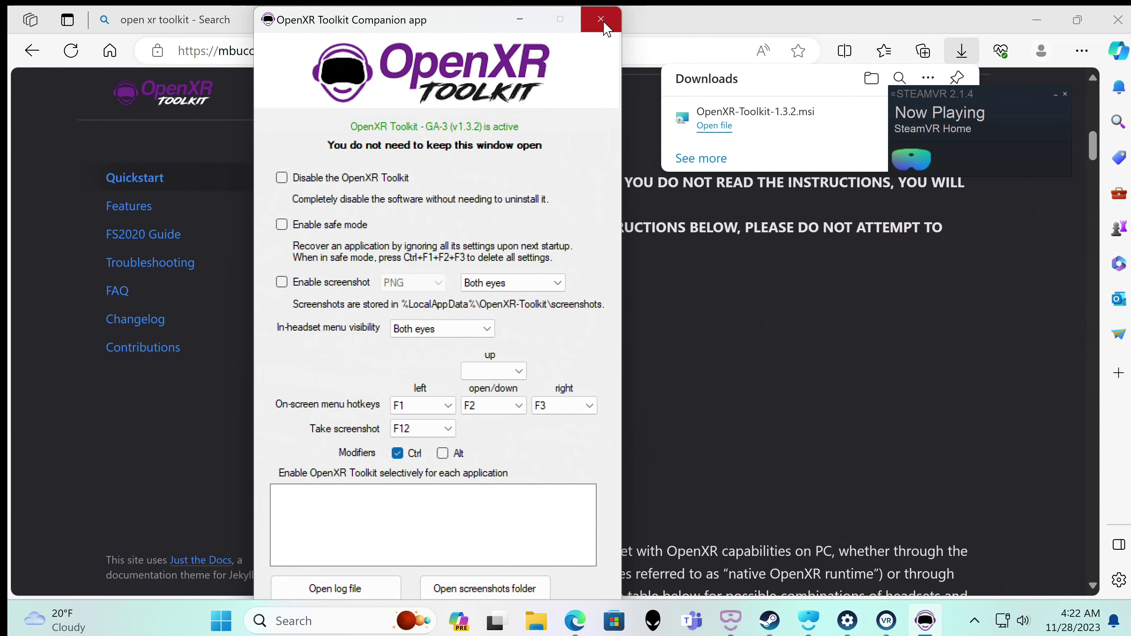
Close the Companion app and dismiss the Edge downloads panel on the OpenXR Toolkit site.
{"action": "left_click", "coordinate": [590, 25]}
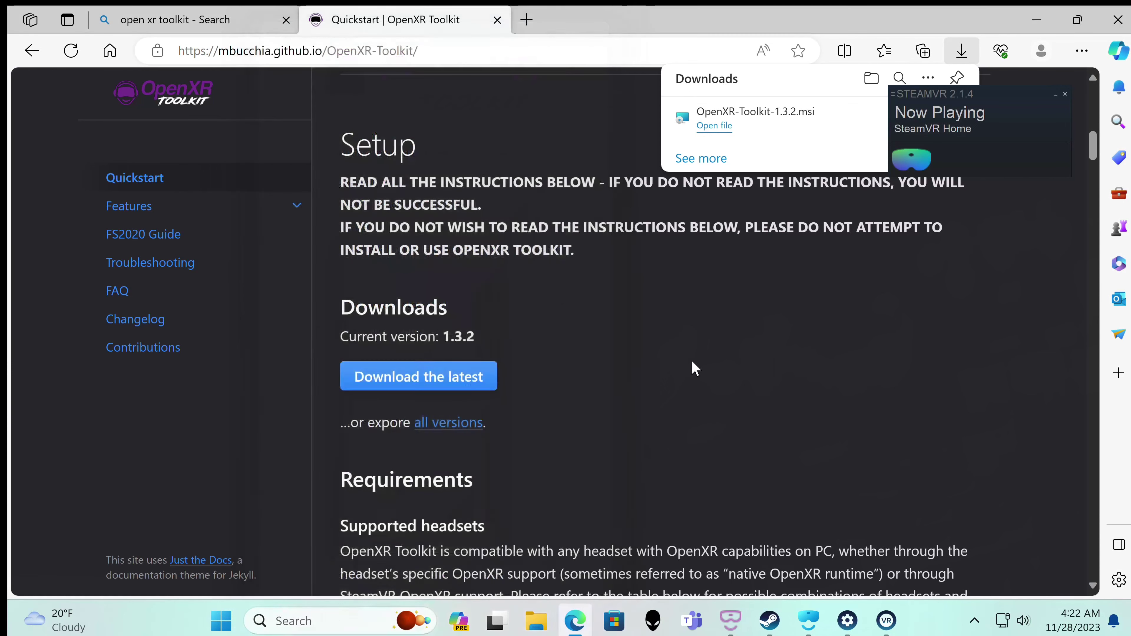
{"action": "scroll", "coordinate": [689, 401], "scroll_direction": "down", "scroll_amount": 15}
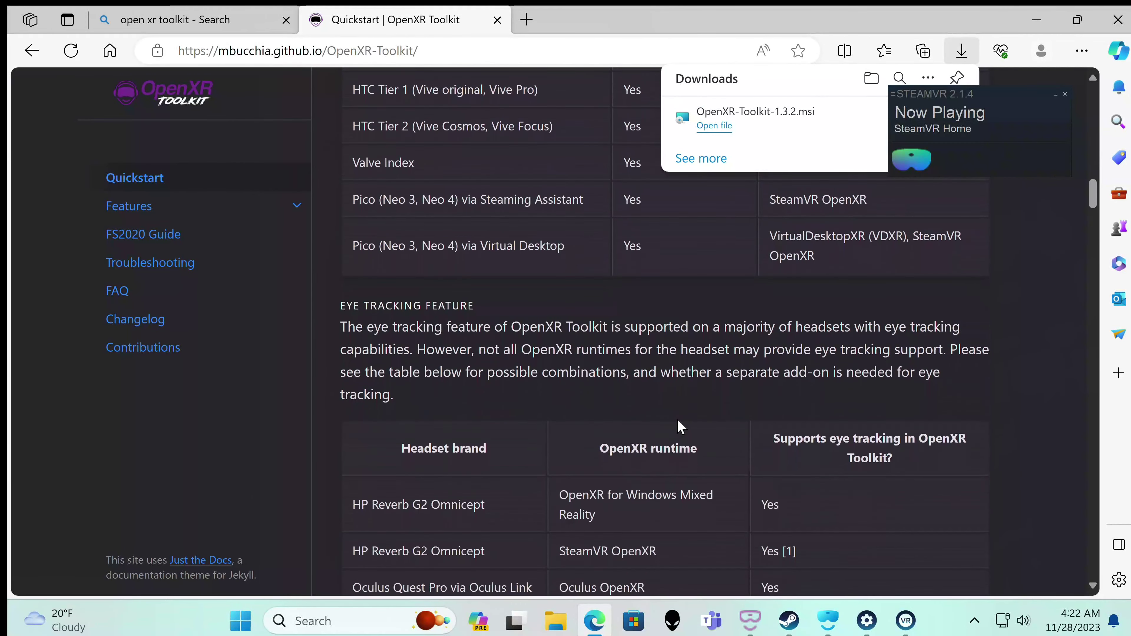
{"action": "scroll", "coordinate": [677, 418], "scroll_direction": "up", "scroll_amount": 12}
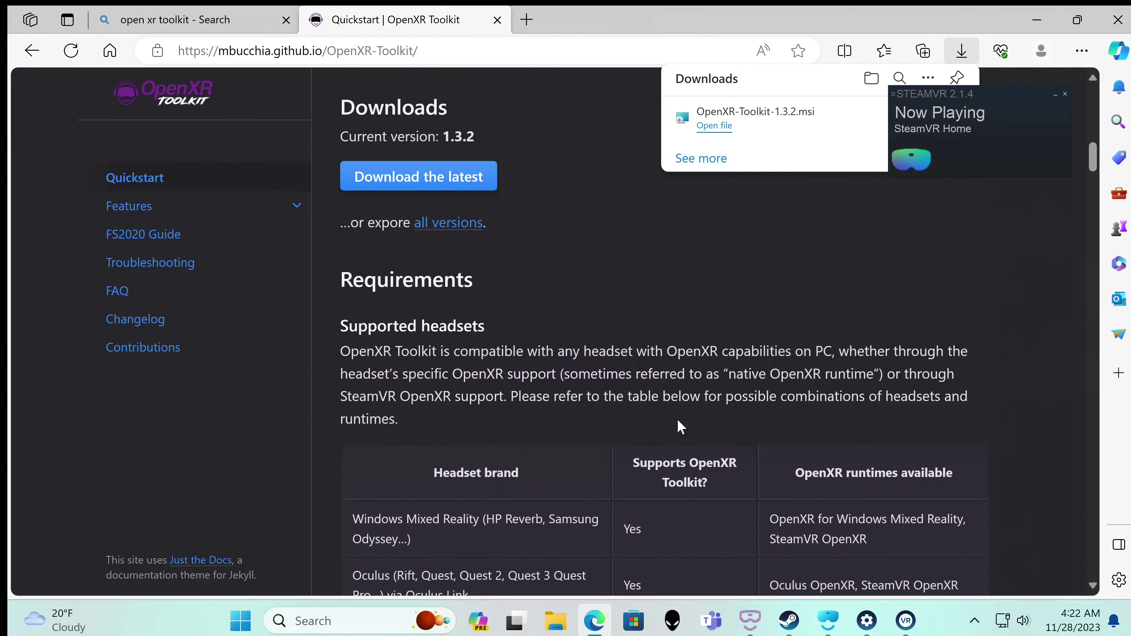
{"action": "scroll", "coordinate": [676, 419], "scroll_direction": "down", "scroll_amount": 12}
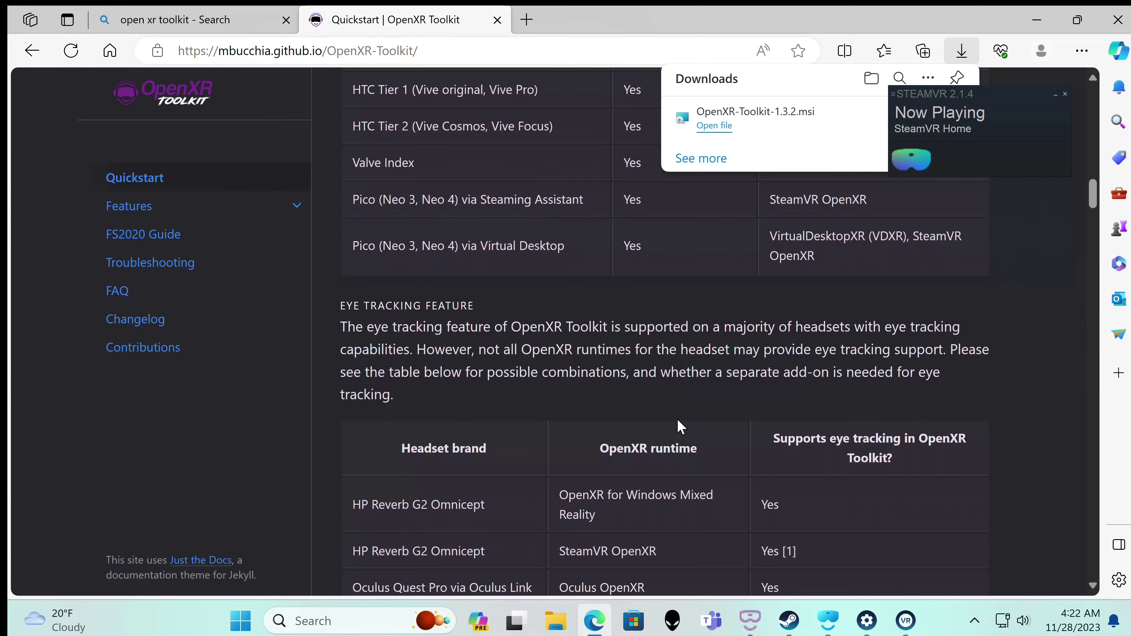
{"action": "scroll", "coordinate": [677, 419], "scroll_direction": "down", "scroll_amount": 5}
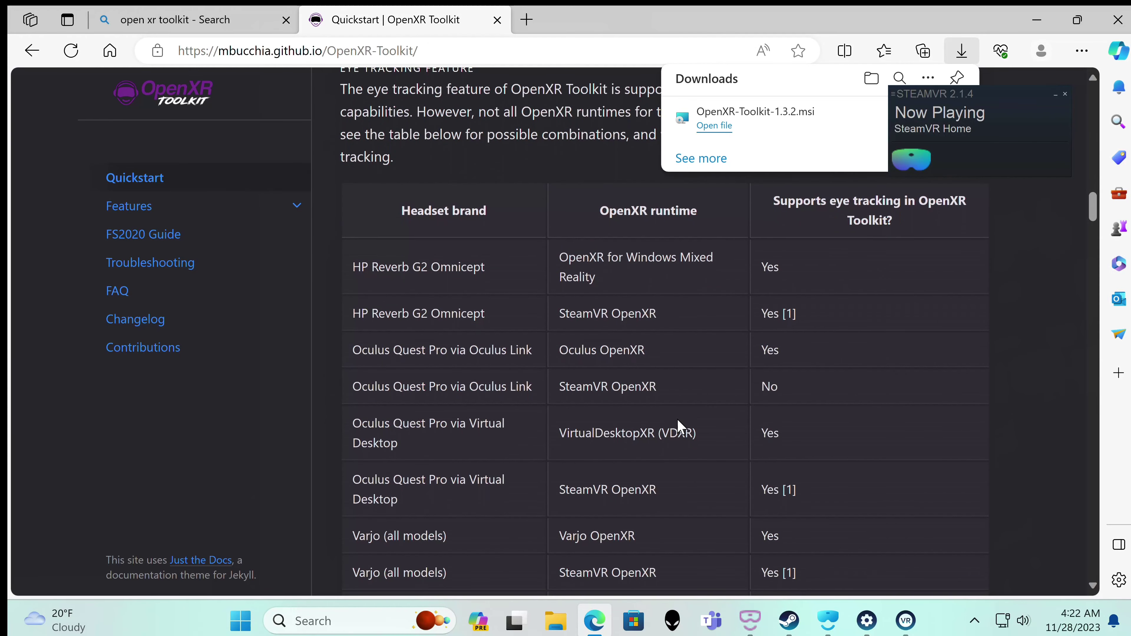
{"action": "left_click", "coordinate": [605, 381]}
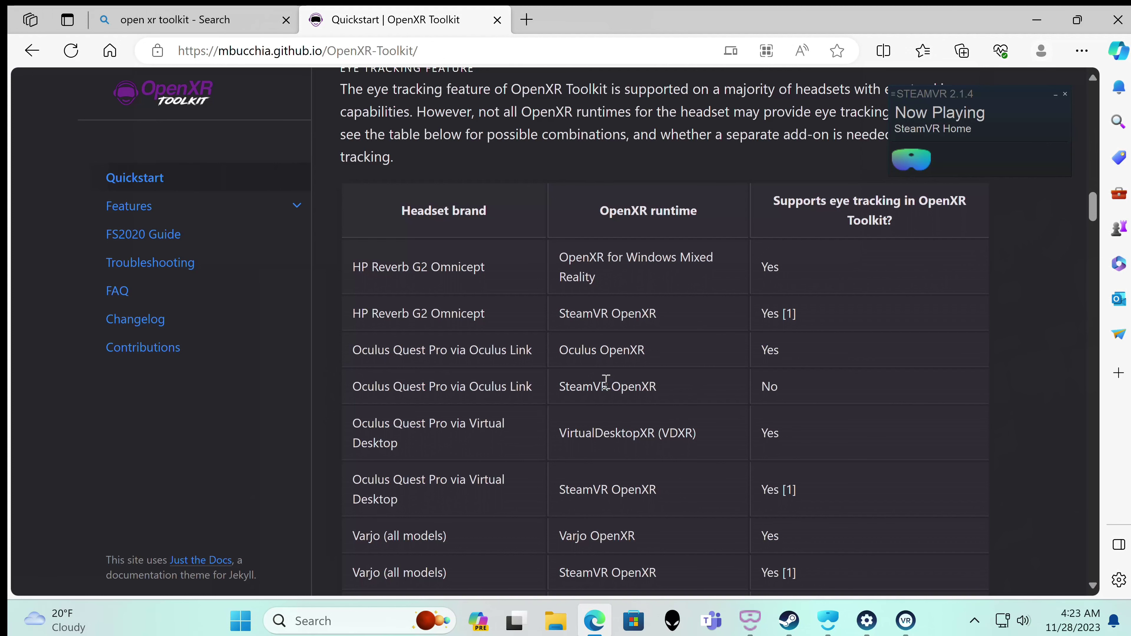
Read through the headset, eye tracking, graphics card and supported applications tables toward Installation.
{"action": "scroll", "coordinate": [605, 381], "scroll_direction": "down", "scroll_amount": 8}
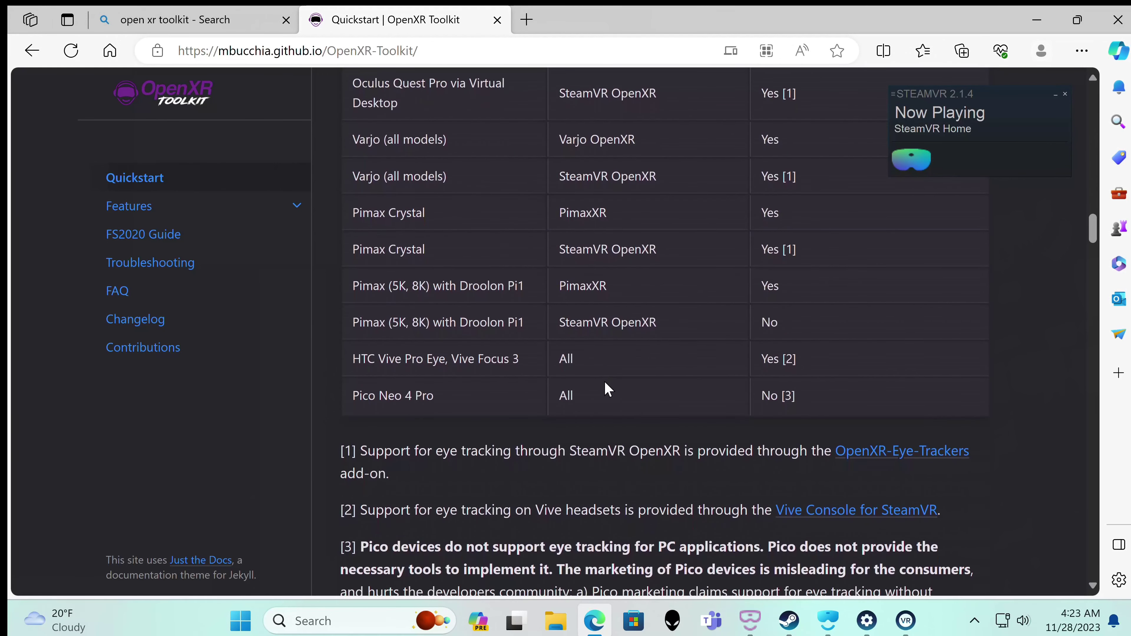
{"action": "scroll", "coordinate": [607, 388], "scroll_direction": "down", "scroll_amount": 5}
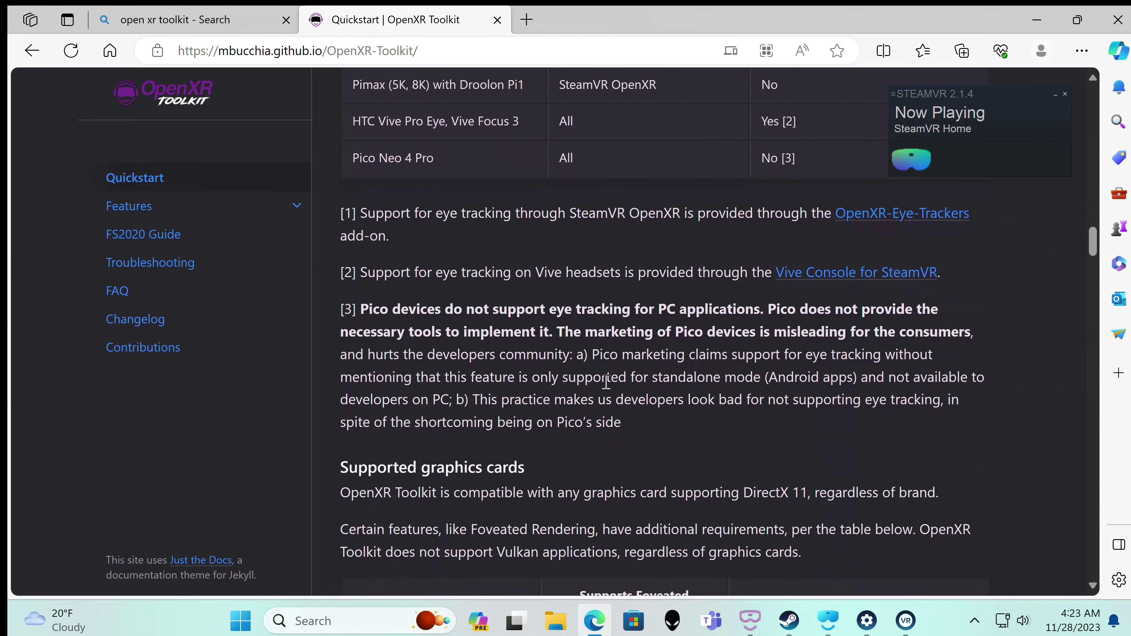
{"action": "scroll", "coordinate": [605, 382], "scroll_direction": "down", "scroll_amount": 5}
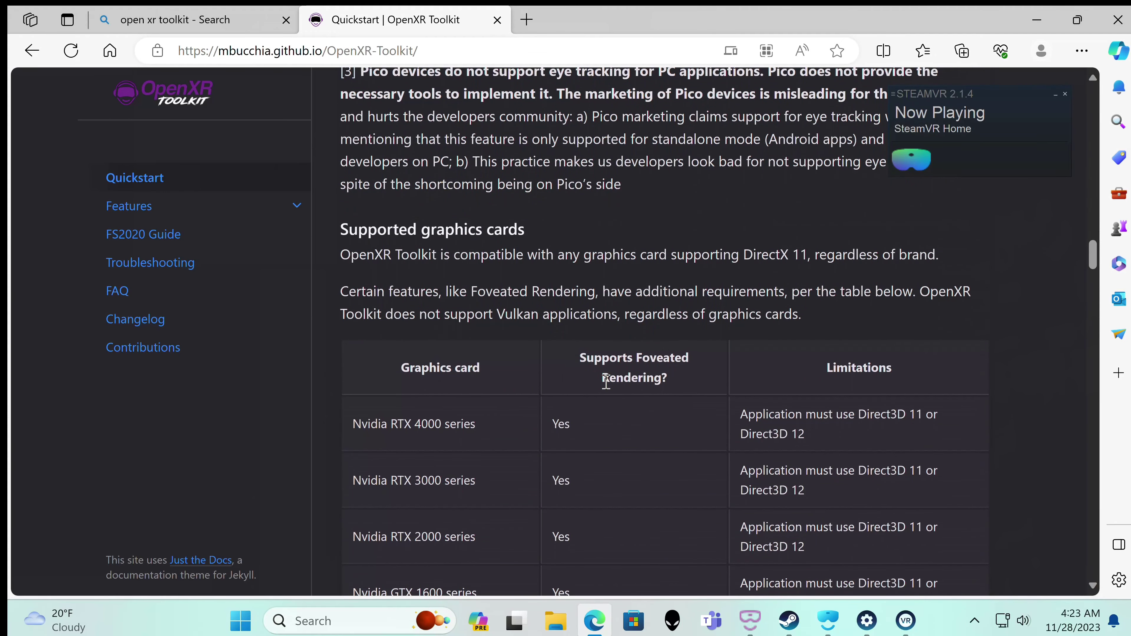
{"action": "scroll", "coordinate": [606, 380], "scroll_direction": "down", "scroll_amount": 10}
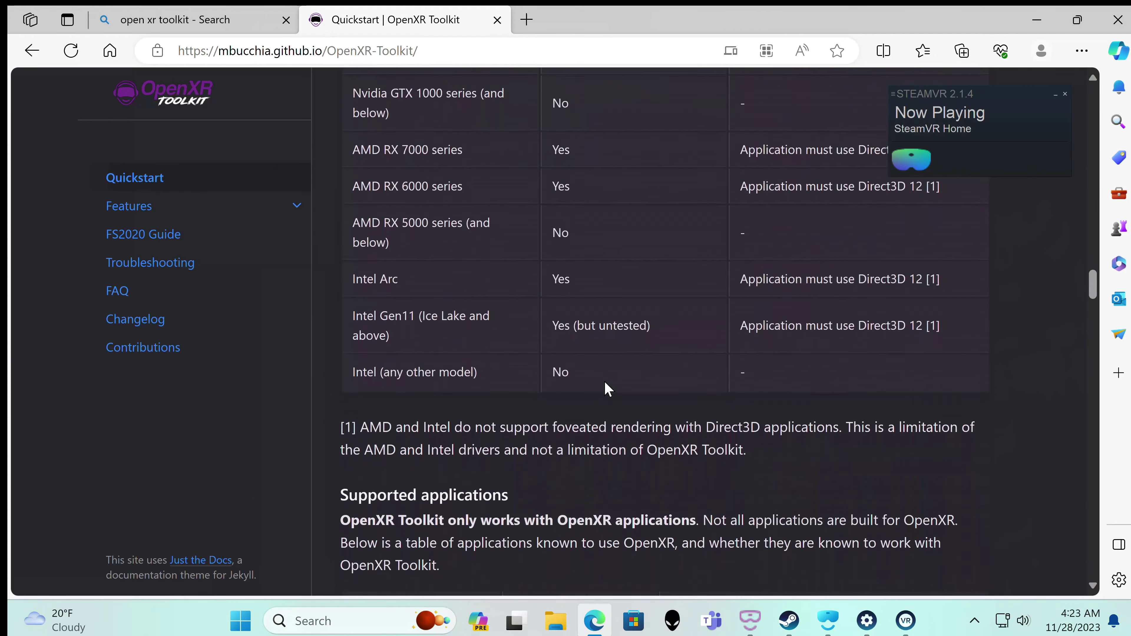
{"action": "scroll", "coordinate": [608, 388], "scroll_direction": "down", "scroll_amount": 4}
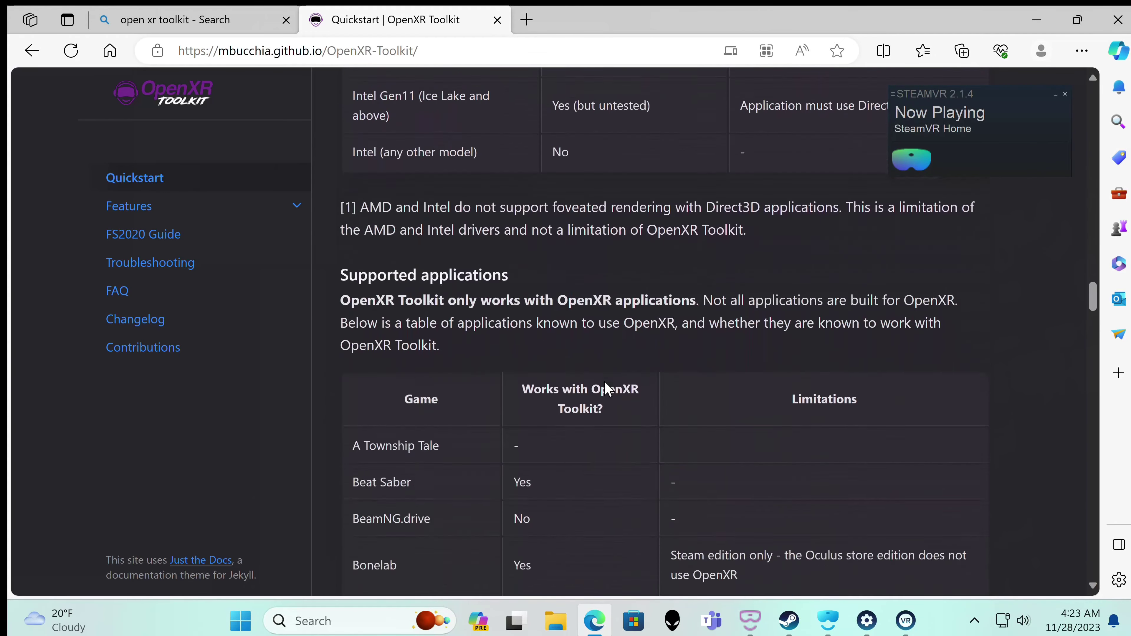
{"action": "scroll", "coordinate": [607, 388], "scroll_direction": "down", "scroll_amount": 15}
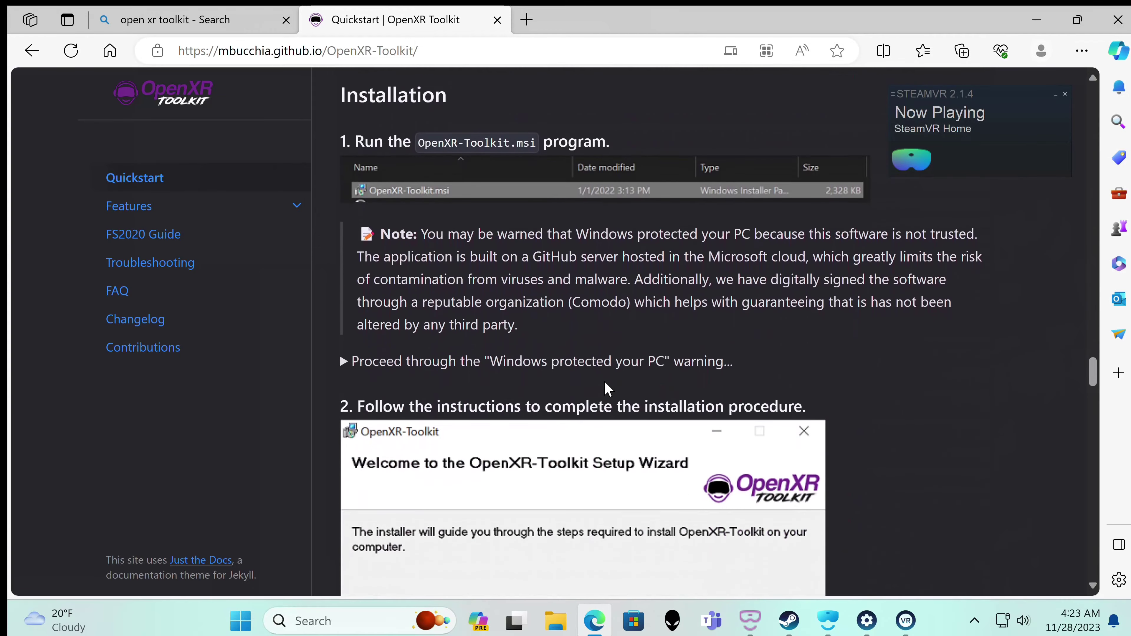
Scroll down through the Installation steps and Companion app hotkey notes.
{"action": "scroll", "coordinate": [607, 388], "scroll_direction": "down", "scroll_amount": 7}
{"action": "scroll", "coordinate": [607, 389], "scroll_direction": "down", "scroll_amount": 8}
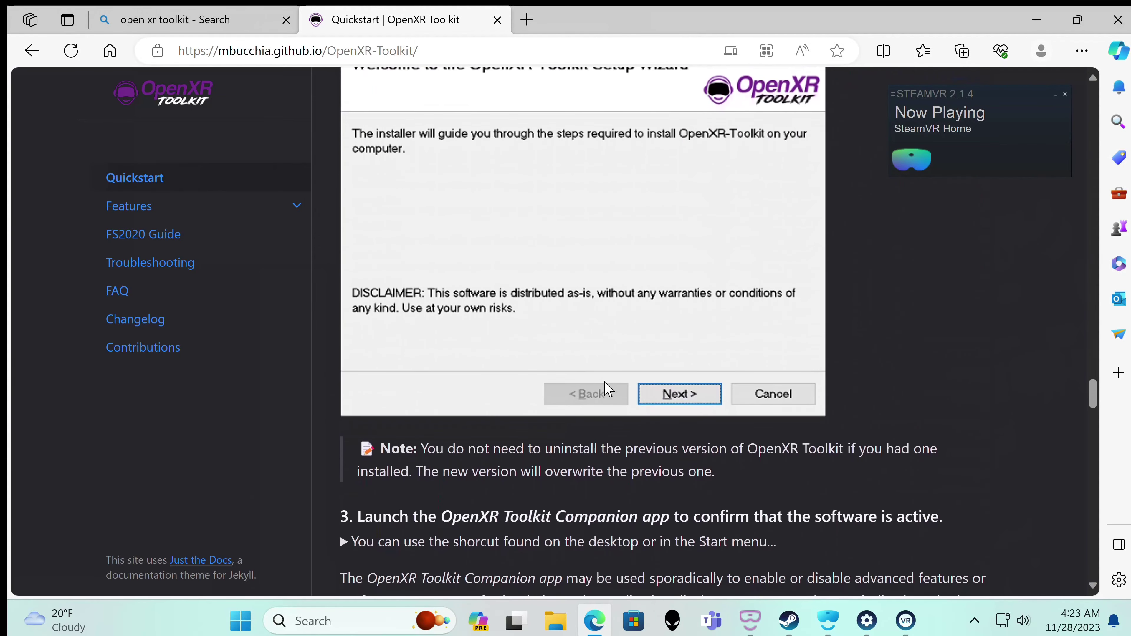
{"action": "scroll", "coordinate": [608, 388], "scroll_direction": "down", "scroll_amount": 11}
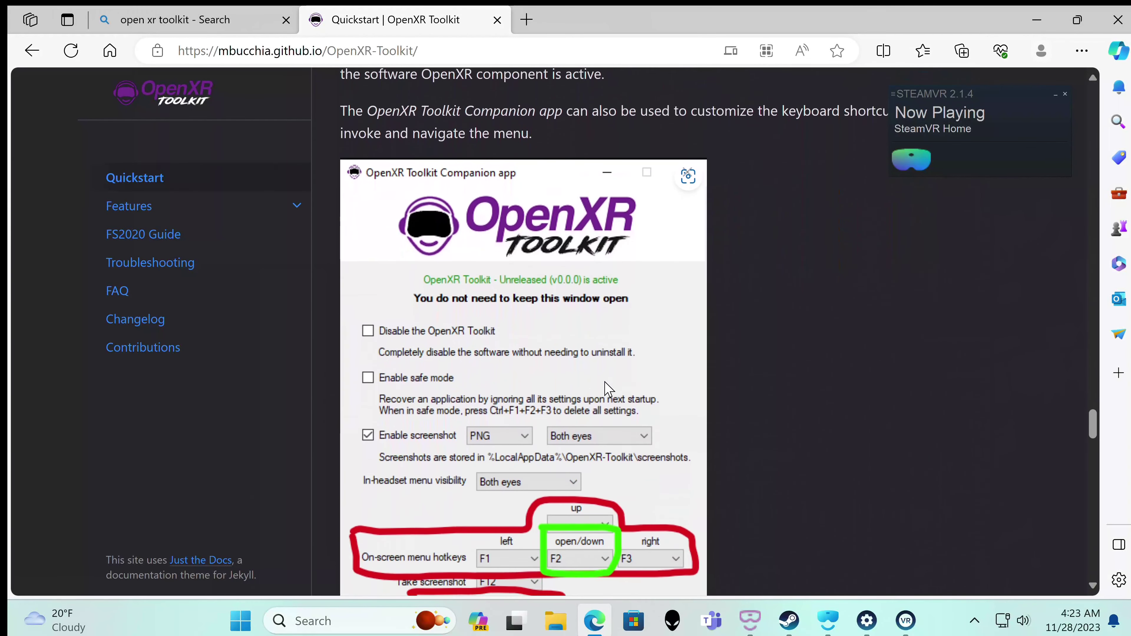
Scroll back up past the table of contents to the Downloads section listing version 1.3.2.
{"action": "scroll", "coordinate": [607, 388], "scroll_direction": "up", "scroll_amount": 20}
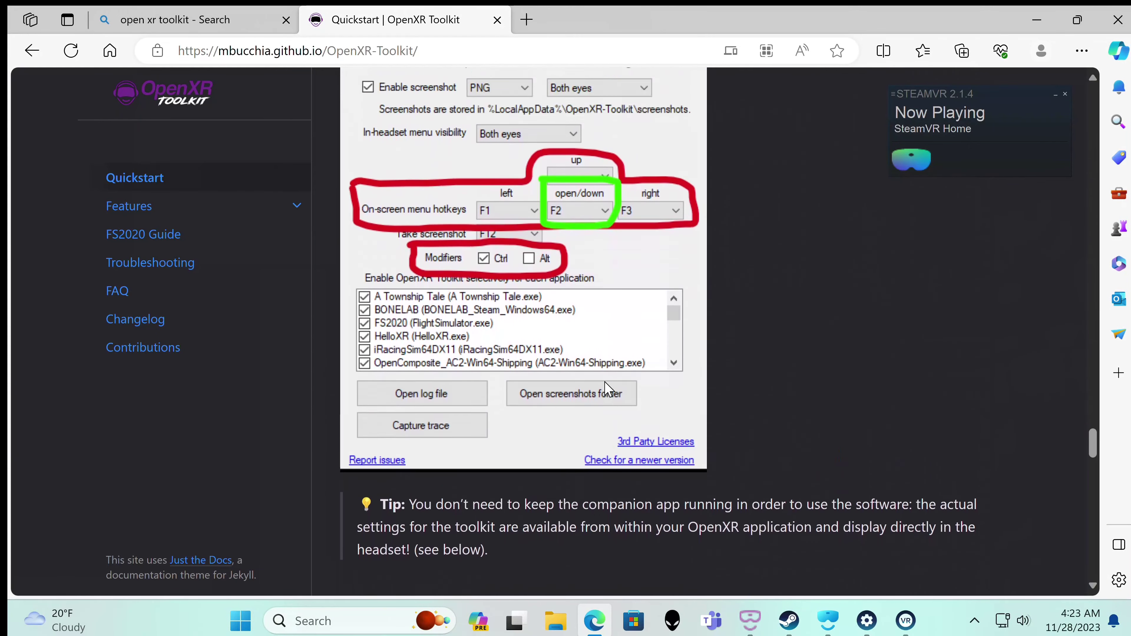
{"action": "scroll", "coordinate": [608, 388], "scroll_direction": "up", "scroll_amount": 20}
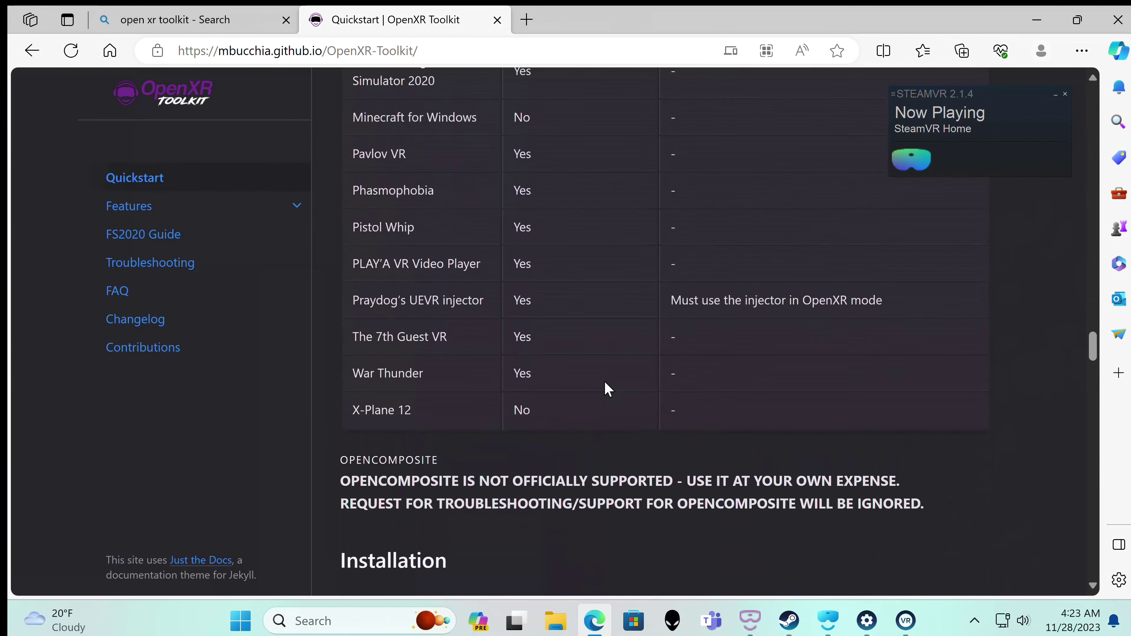
{"action": "scroll", "coordinate": [608, 388], "scroll_direction": "up", "scroll_amount": 3}
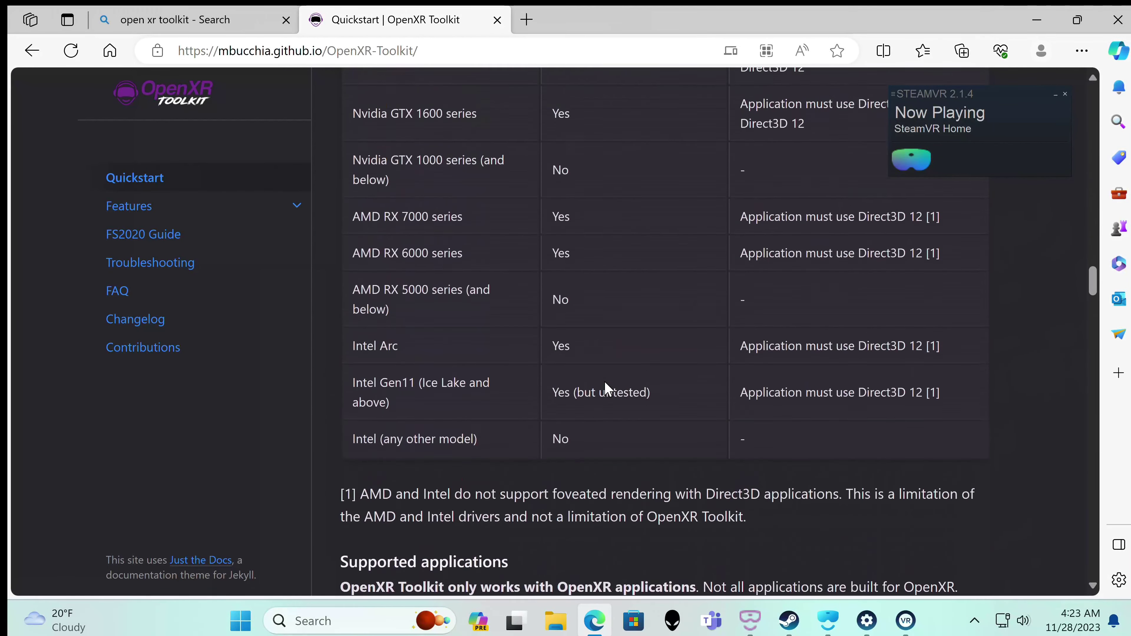
{"action": "scroll", "coordinate": [608, 389], "scroll_direction": "up", "scroll_amount": 20}
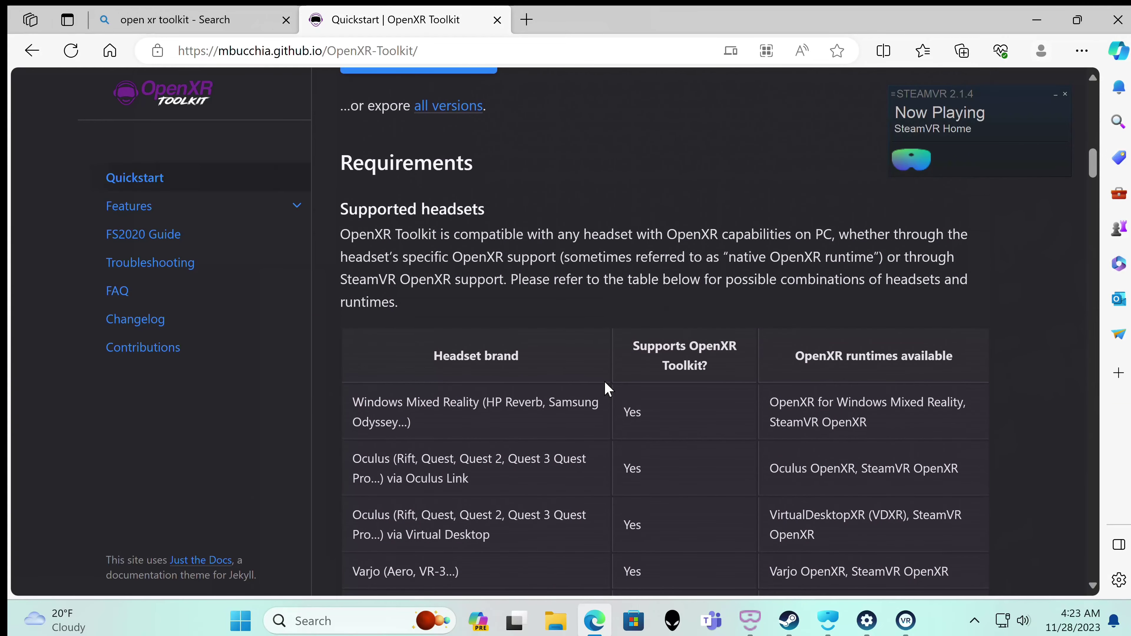
{"action": "scroll", "coordinate": [608, 388], "scroll_direction": "up", "scroll_amount": 8}
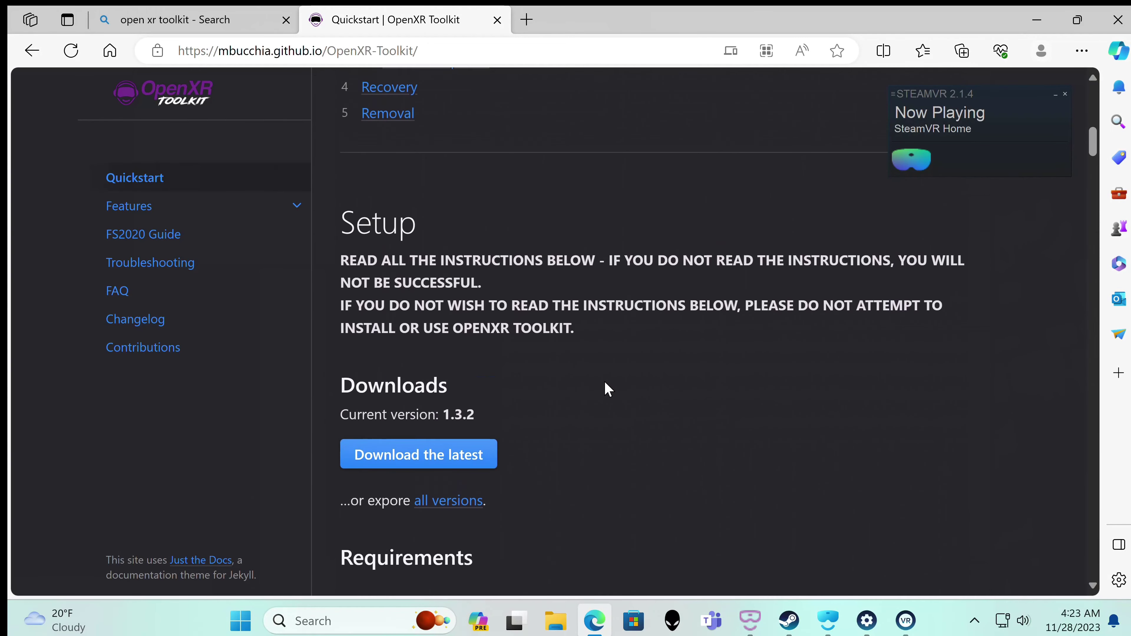
{"action": "scroll", "coordinate": [607, 388], "scroll_direction": "up", "scroll_amount": 6}
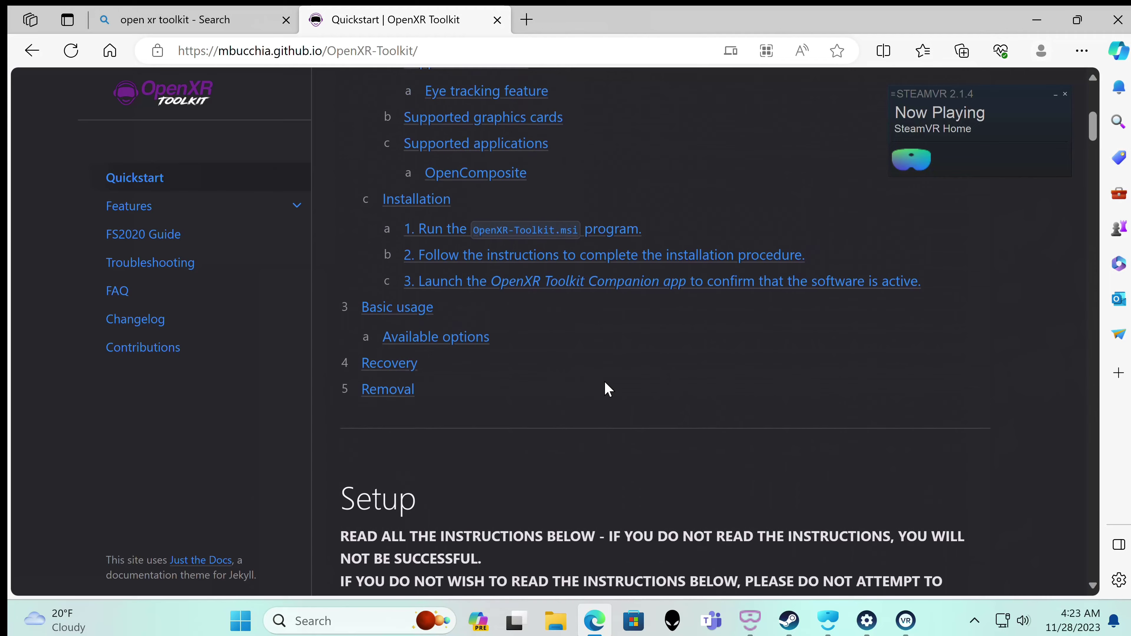
{"action": "scroll", "coordinate": [608, 388], "scroll_direction": "up", "scroll_amount": 6}
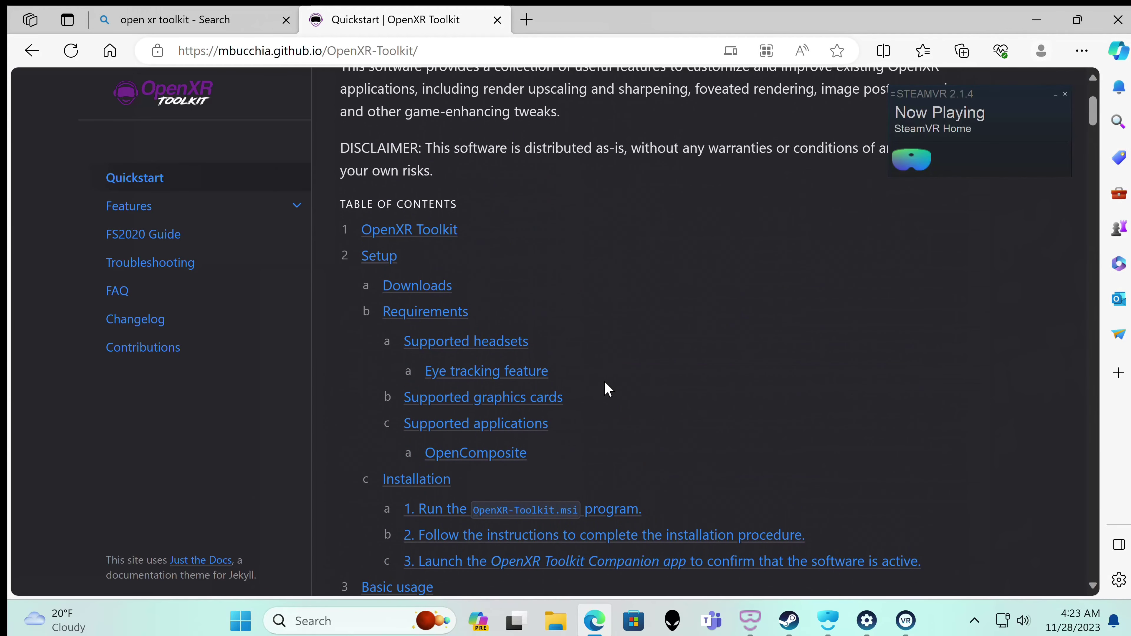
{"action": "scroll", "coordinate": [608, 389], "scroll_direction": "up", "scroll_amount": 4}
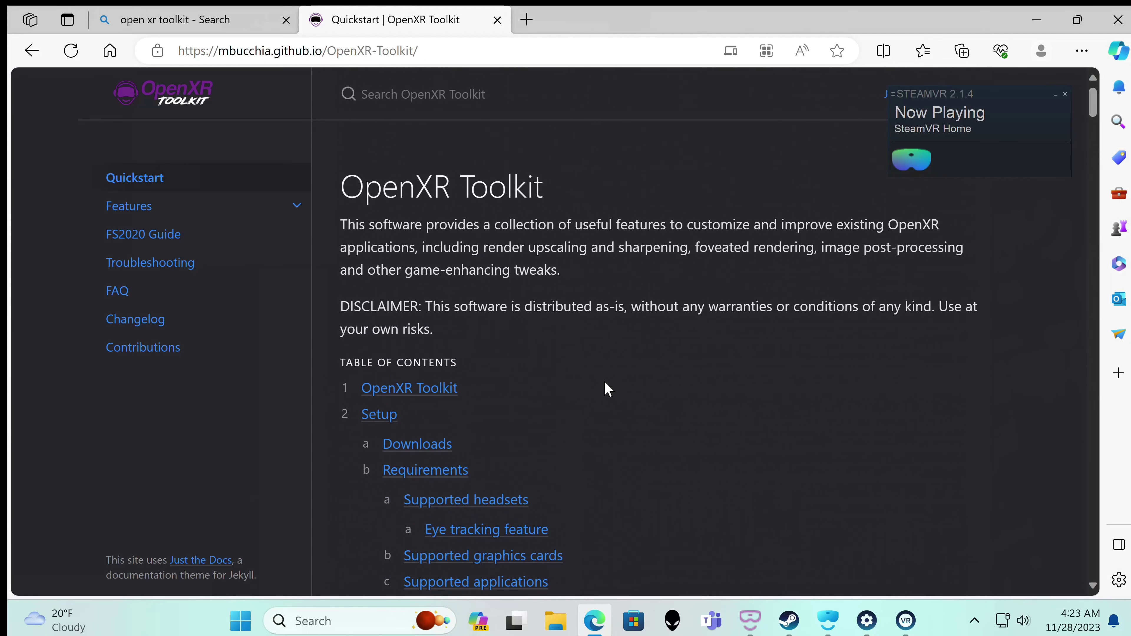
{"action": "scroll", "coordinate": [608, 389], "scroll_direction": "down", "scroll_amount": 15}
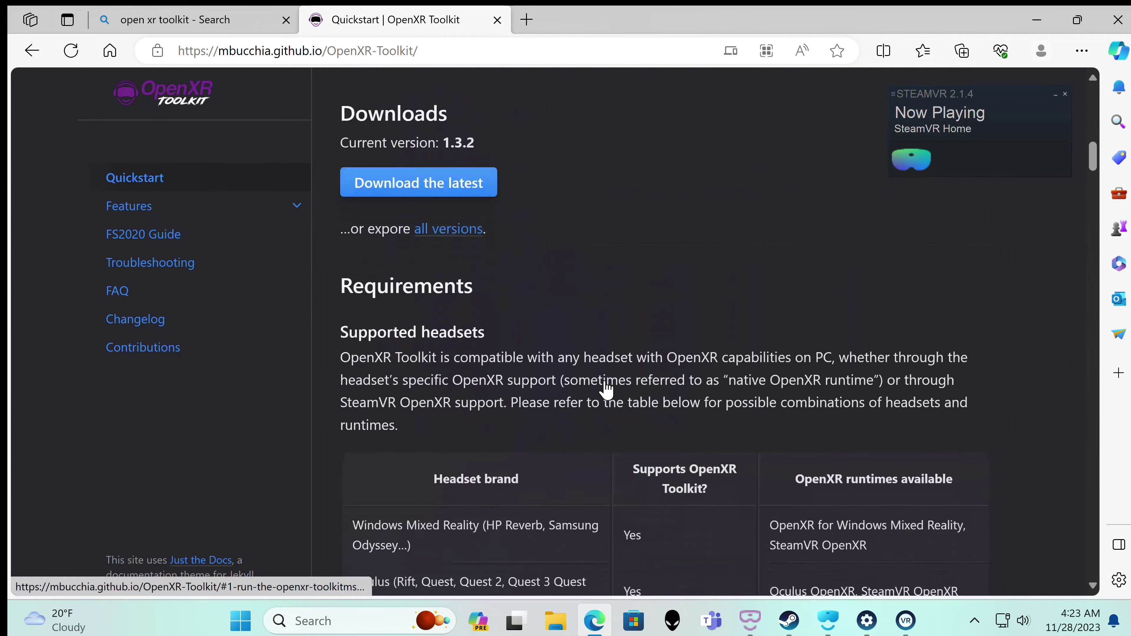
{"action": "scroll", "coordinate": [573, 356], "scroll_direction": "up", "scroll_amount": 4}
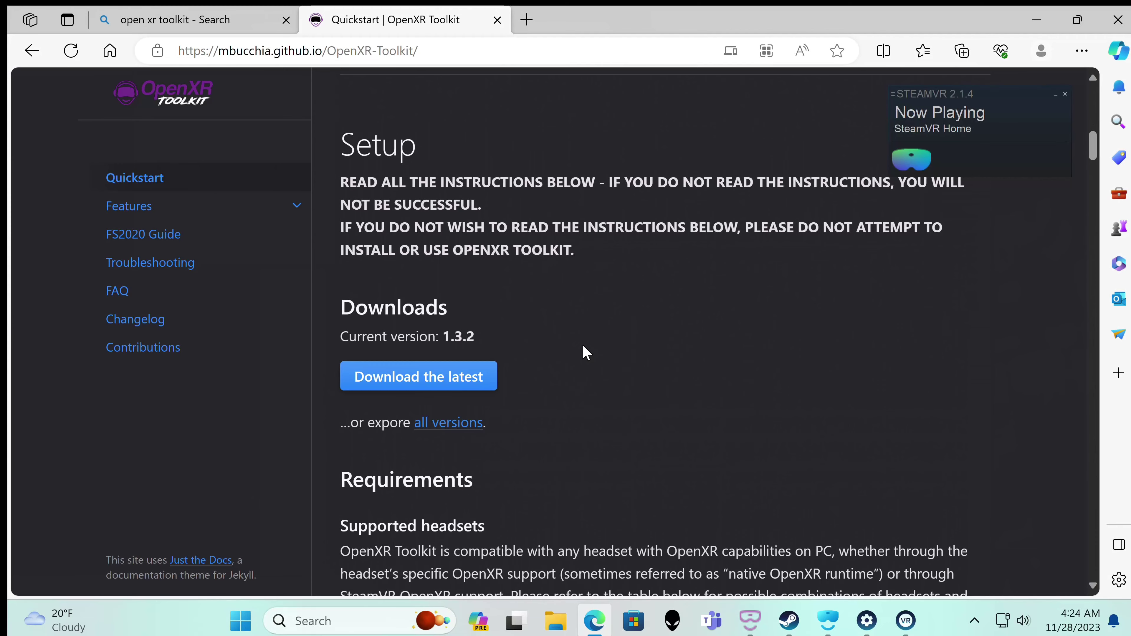
Recheck the Supported headsets table, then return to the top of the Quickstart page.
{"action": "scroll", "coordinate": [583, 345], "scroll_direction": "down", "scroll_amount": 10}
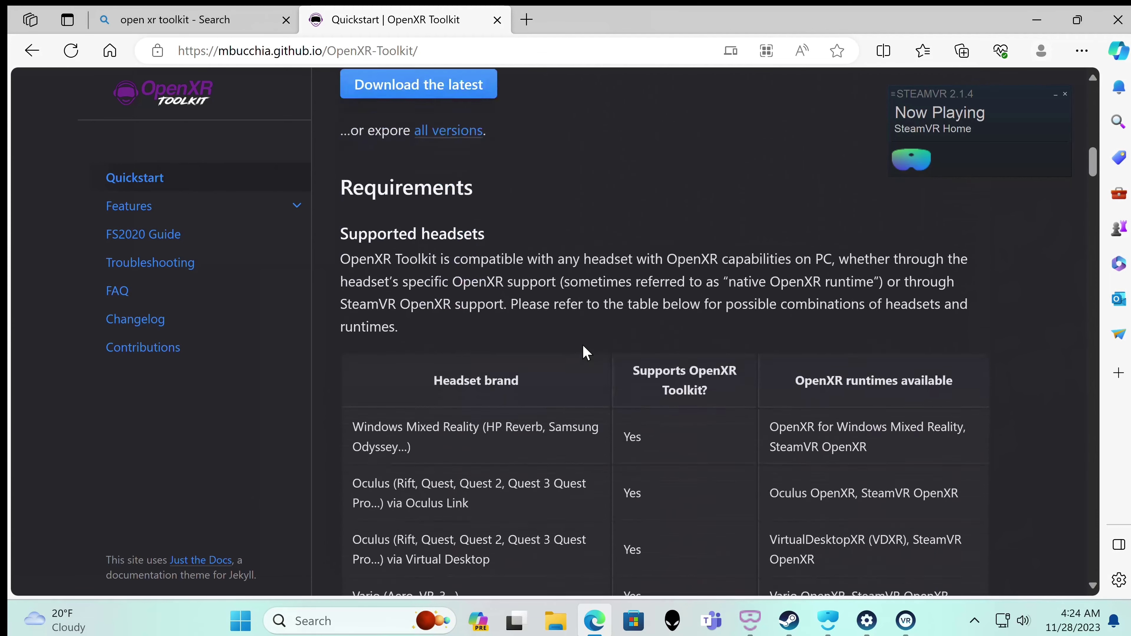
{"action": "scroll", "coordinate": [582, 352], "scroll_direction": "down", "scroll_amount": 5}
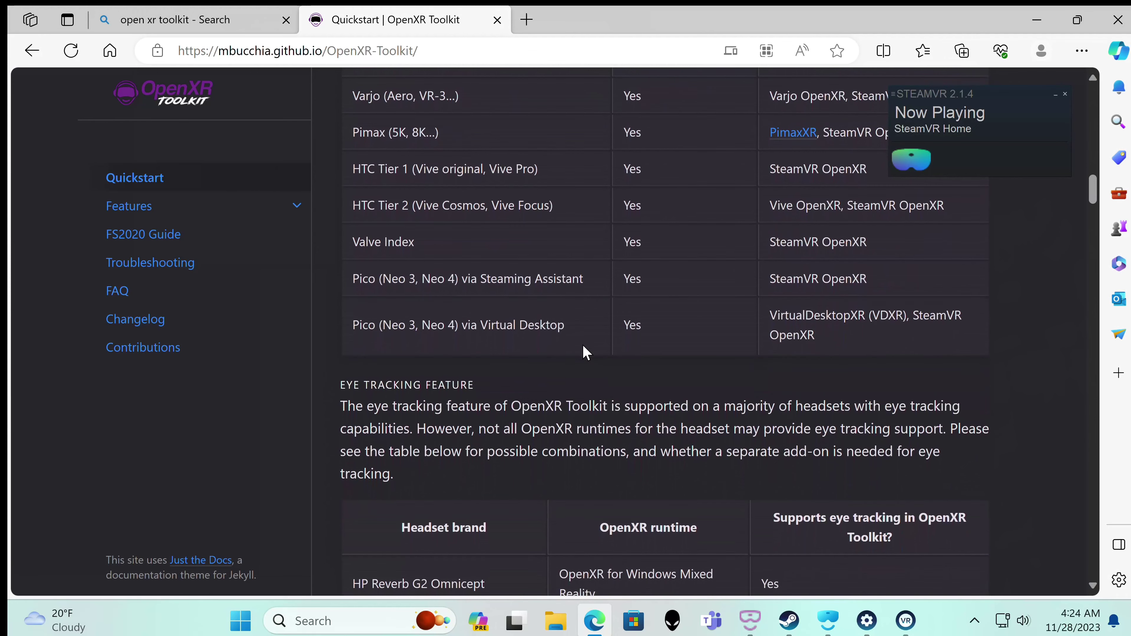
{"action": "scroll", "coordinate": [582, 344], "scroll_direction": "up", "scroll_amount": 3}
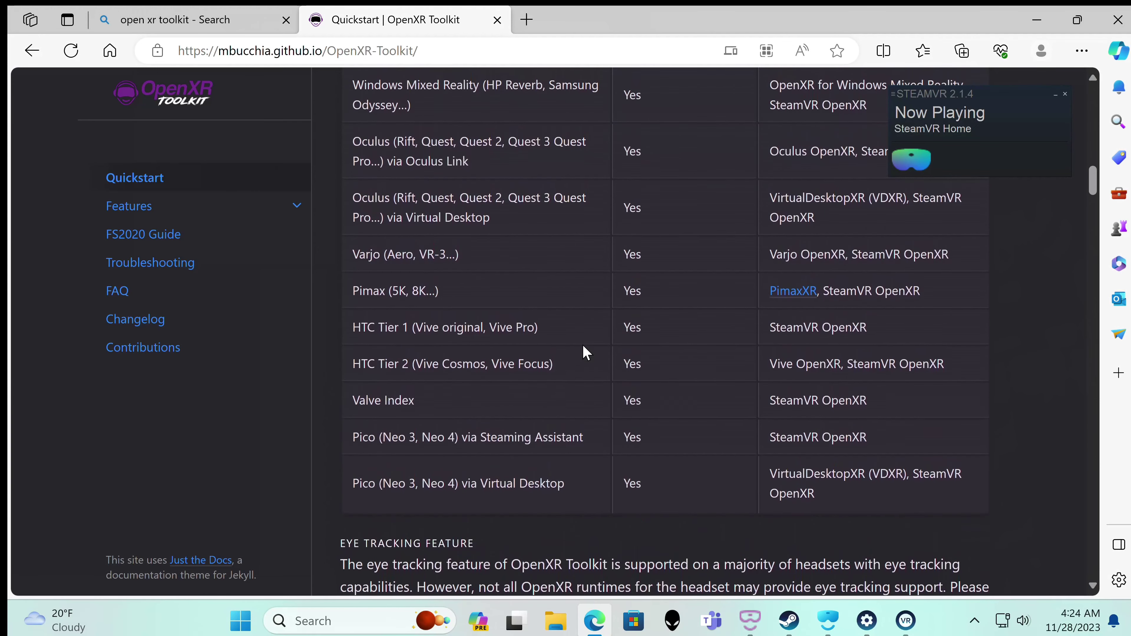
{"action": "scroll", "coordinate": [582, 343], "scroll_direction": "up", "scroll_amount": 3}
{"action": "scroll", "coordinate": [582, 344], "scroll_direction": "up", "scroll_amount": 15}
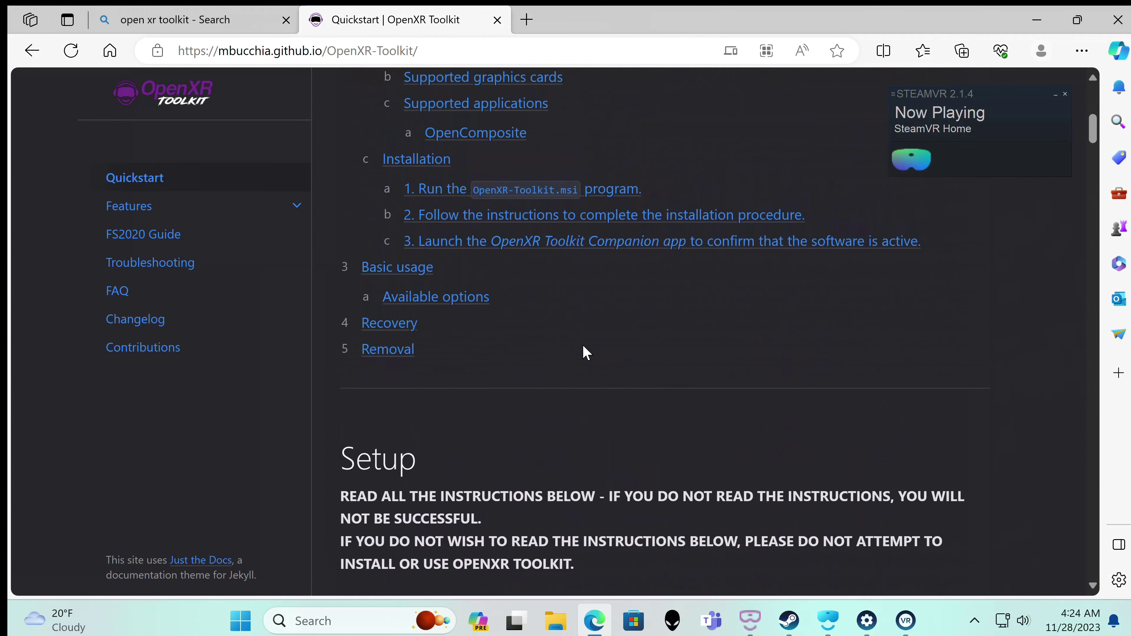
{"action": "scroll", "coordinate": [583, 345], "scroll_direction": "up", "scroll_amount": 10}
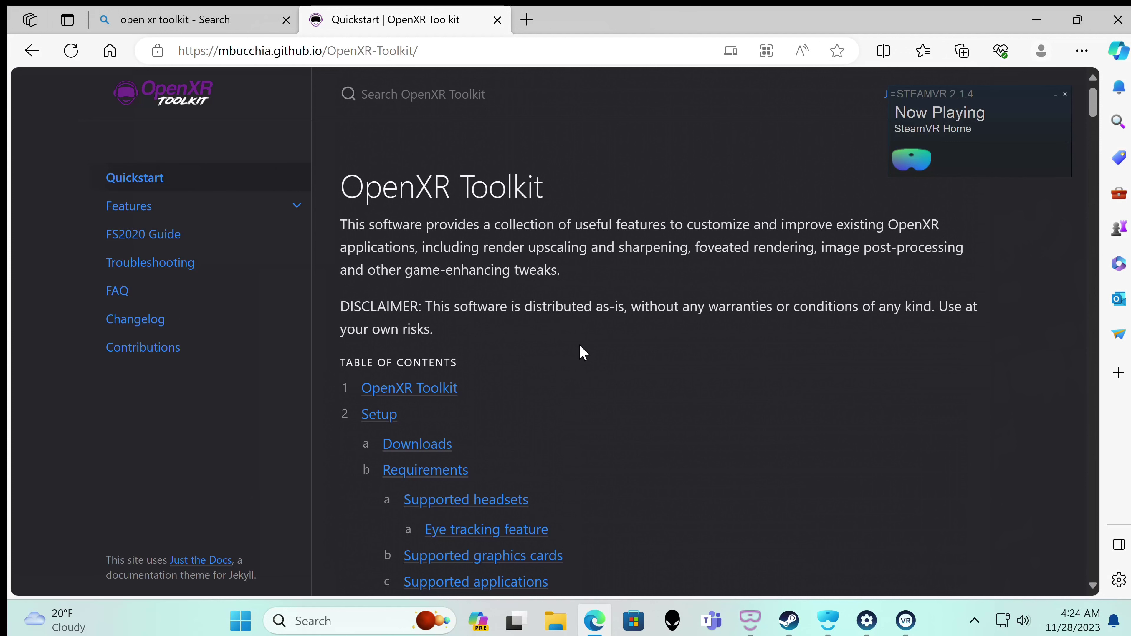